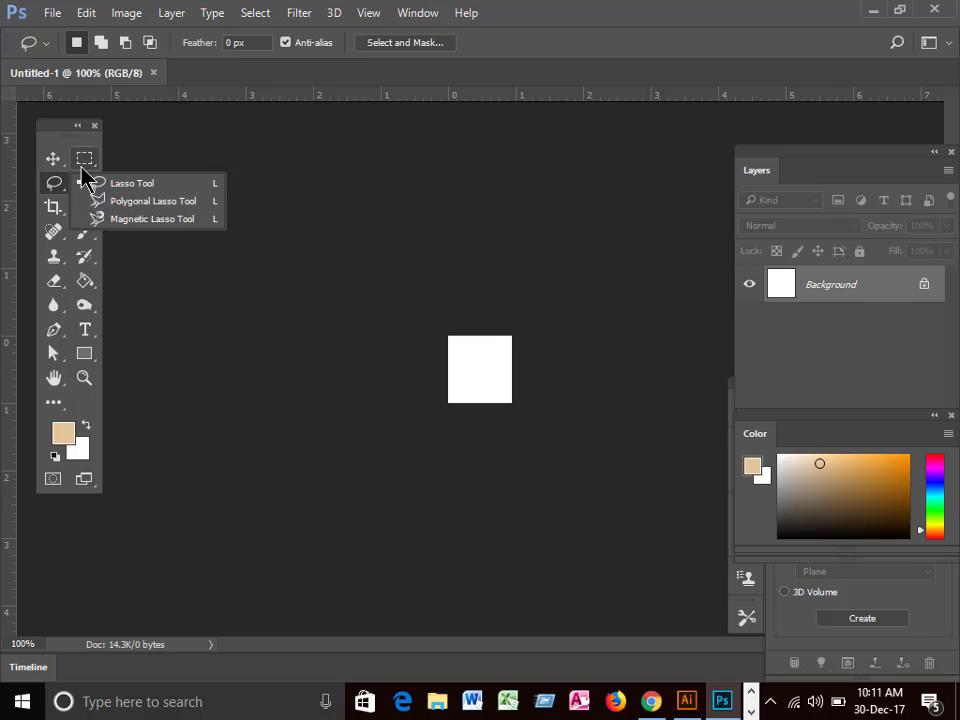
Create a new document 5 inches wide and 4 inches high at 72 pixels/inch in RGB Color.
click(53, 14)
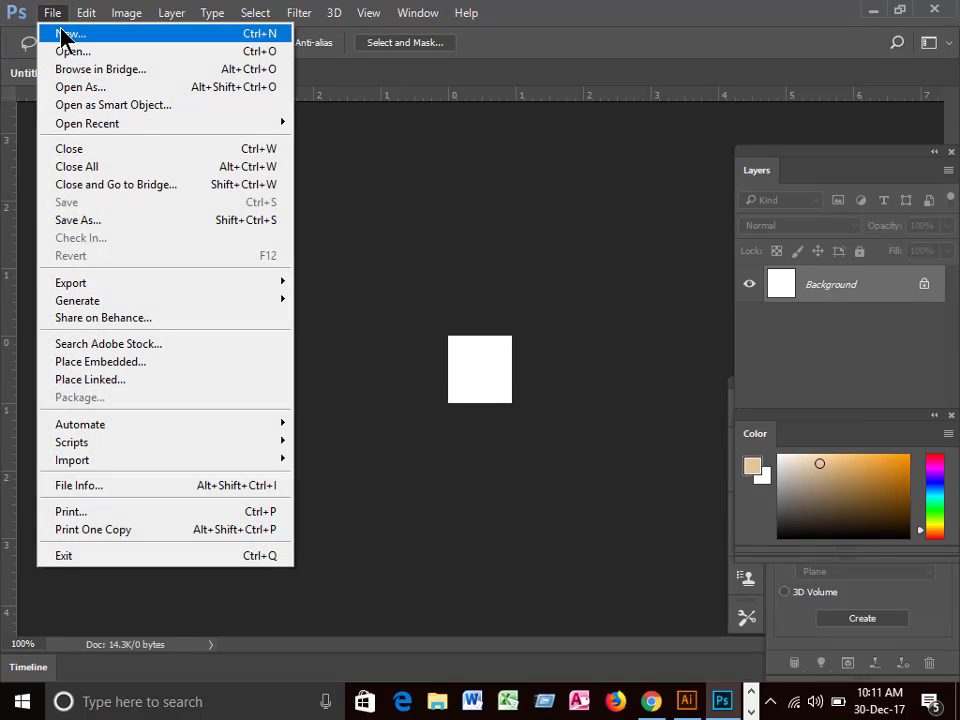
click(64, 34)
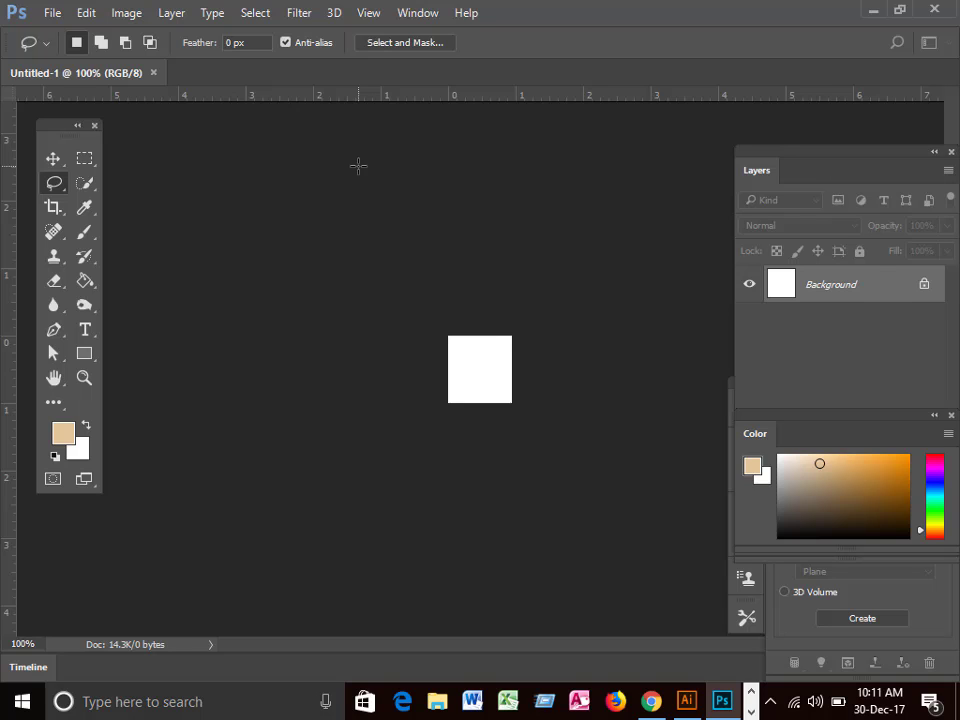
key(ctrl+n)
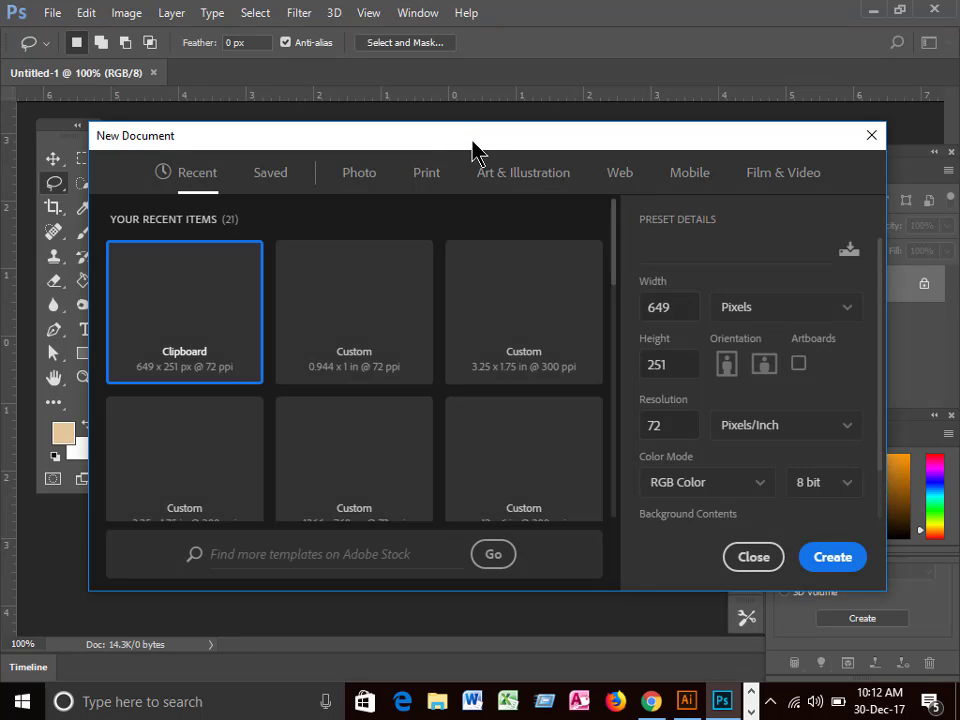
drag(471, 148, 412, 100)
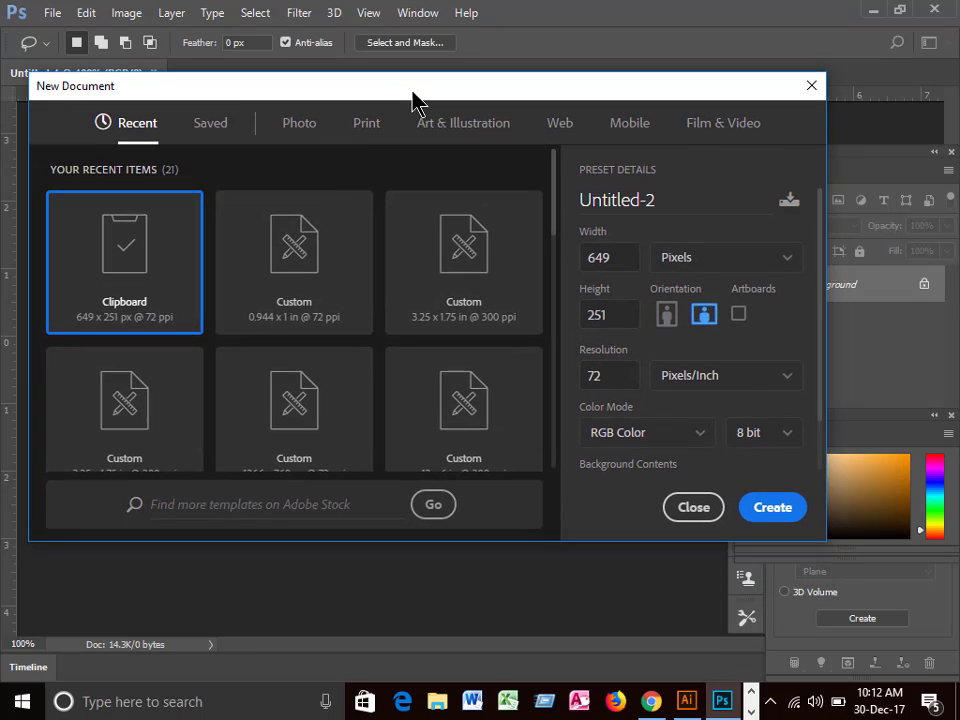
click(787, 259)
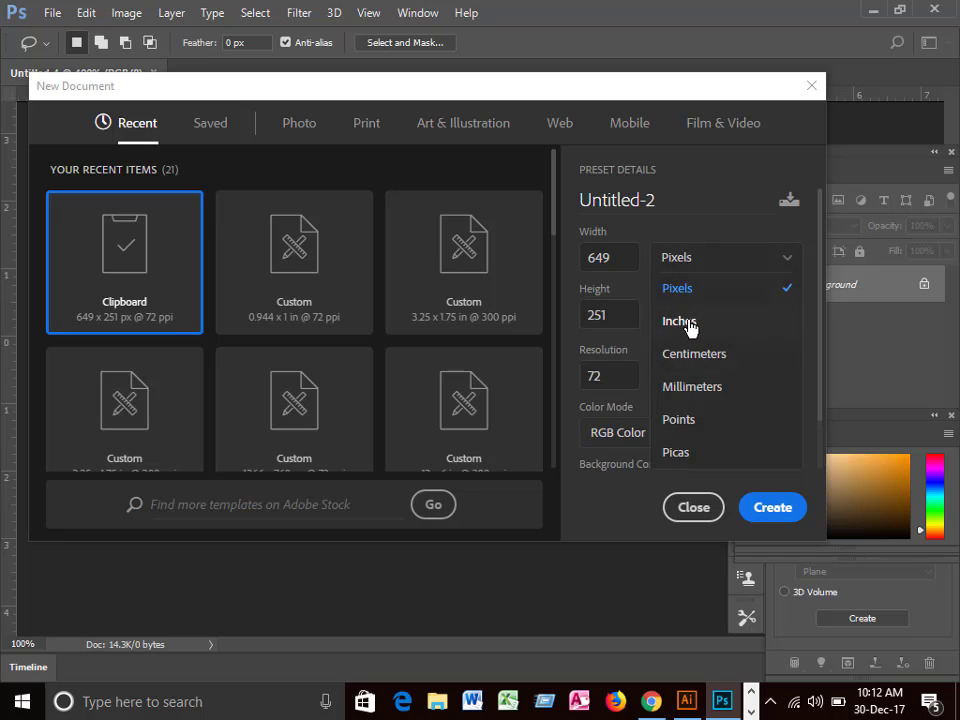
click(690, 322)
double_click(626, 258)
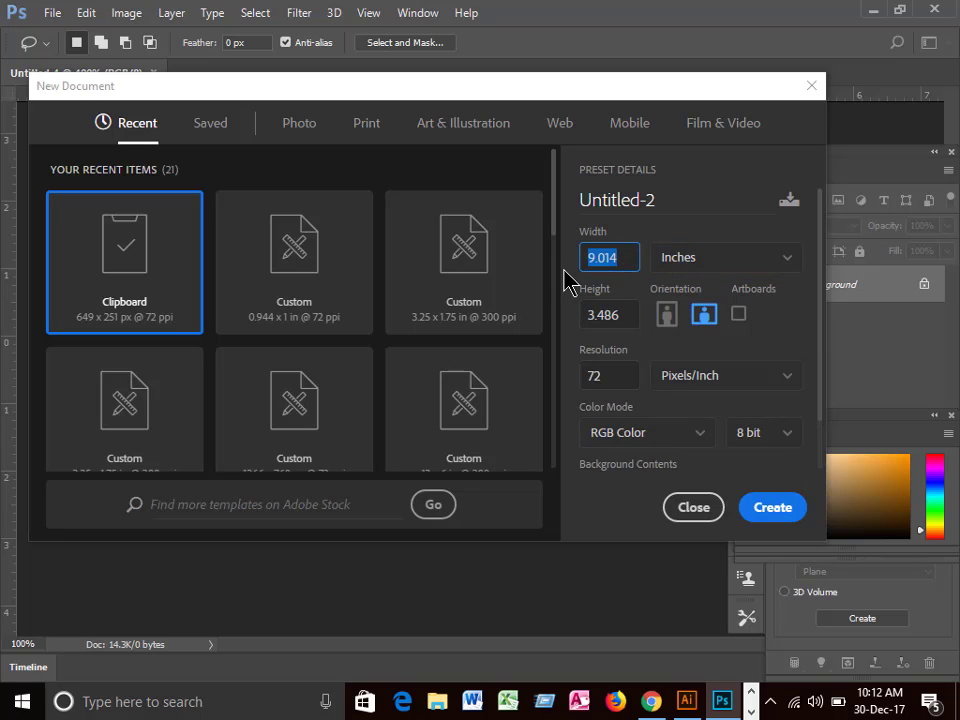
text(5)
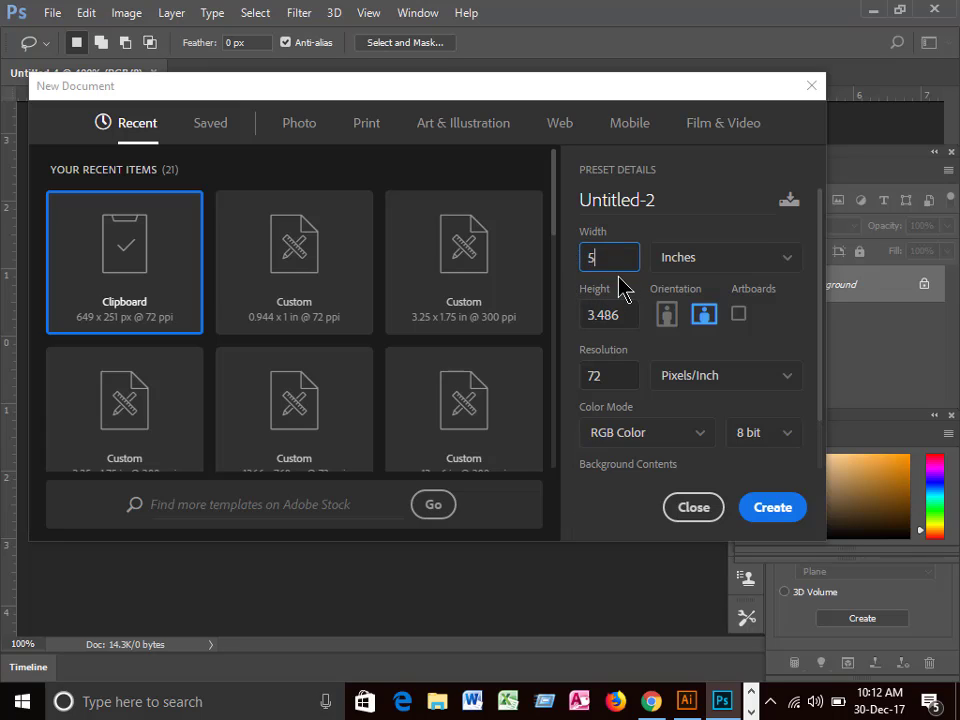
double_click(627, 314)
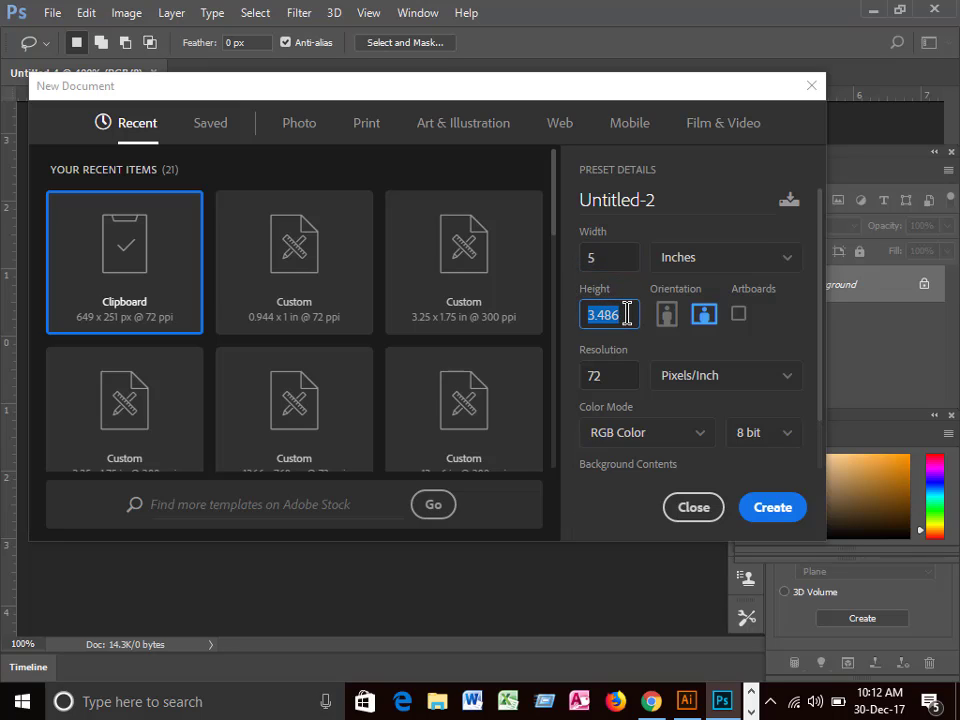
text(4)
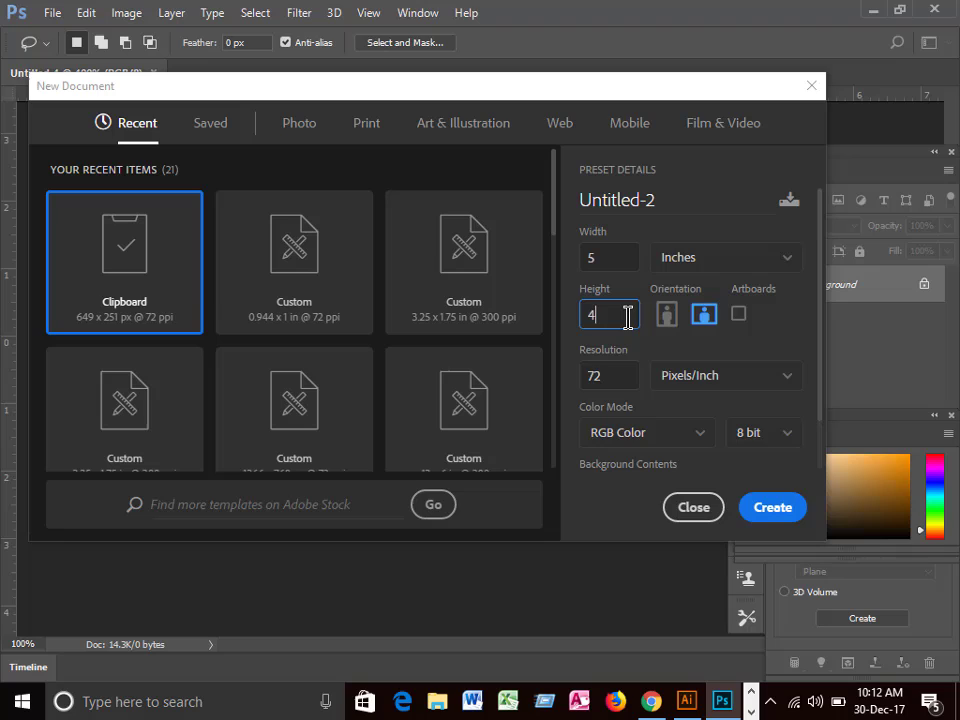
double_click(617, 373)
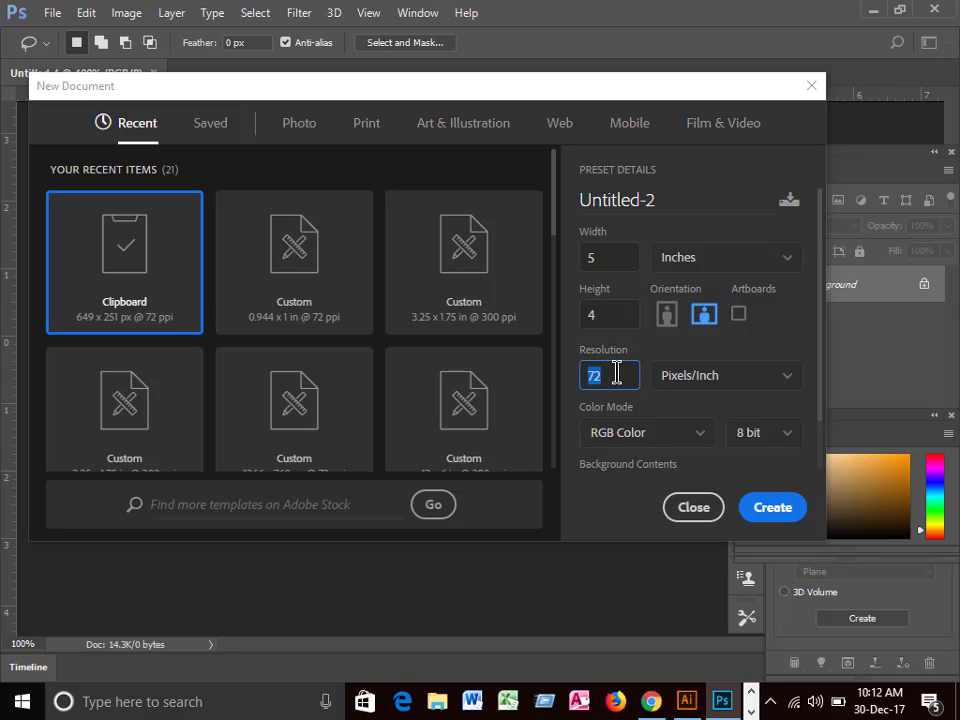
click(766, 510)
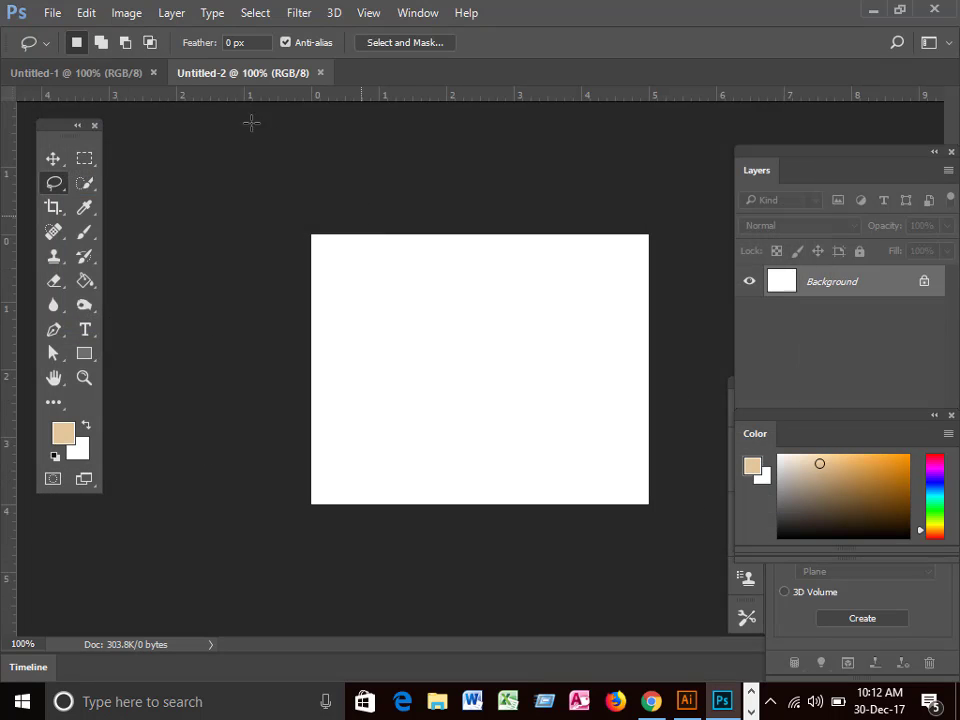
Draw a freehand, wavy Lasso selection about 2.7 by 3.4 inches on the blank canvas, starting near its upper middle.
right_click(55, 184)
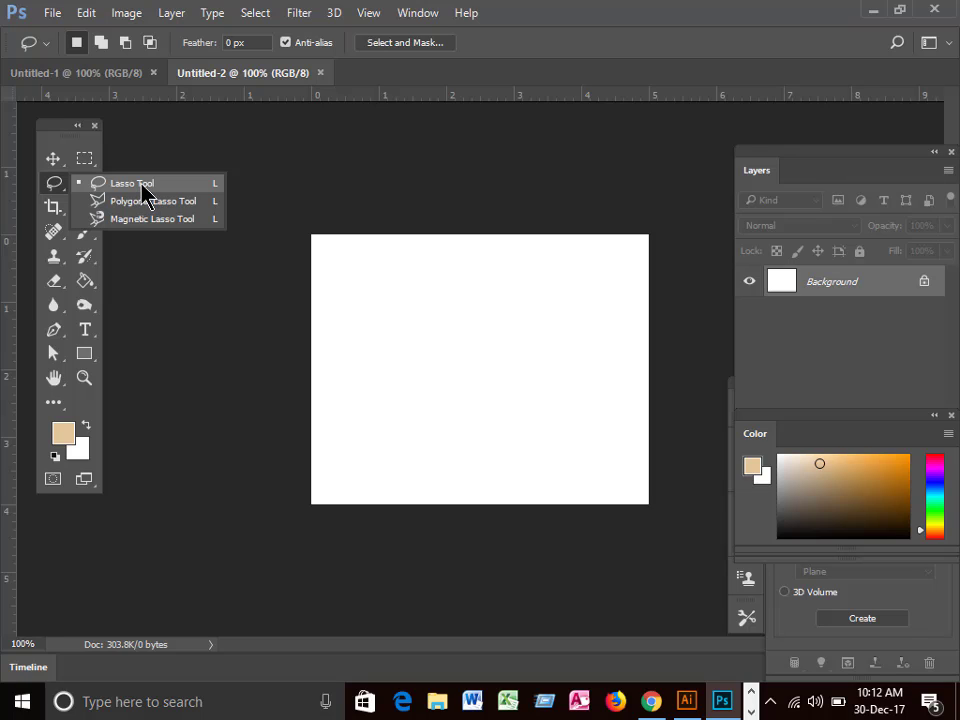
click(146, 194)
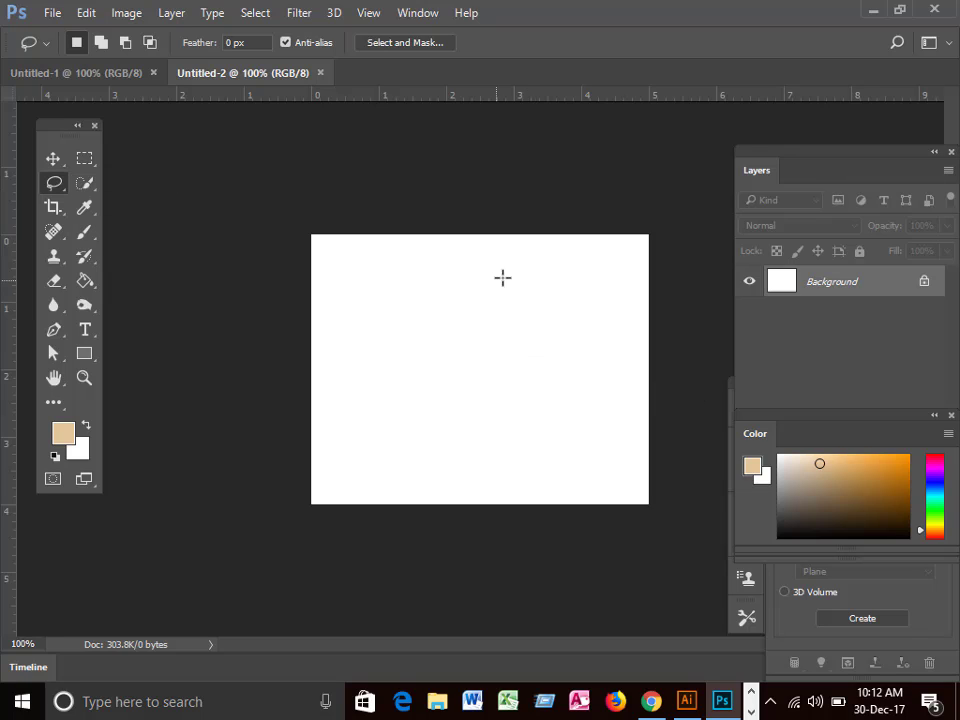
mouse_move(503, 278)
mouse_down()
mouse_move(536, 287)
mouse_move(545, 353)
mouse_move(496, 399)
mouse_move(532, 451)
mouse_move(519, 468)
mouse_move(456, 460)
mouse_move(418, 436)
mouse_move(441, 385)
mouse_move(445, 344)
mouse_move(376, 263)
mouse_move(378, 235)
mouse_move(434, 249)
mouse_move(454, 274)
mouse_move(520, 278)
mouse_up()
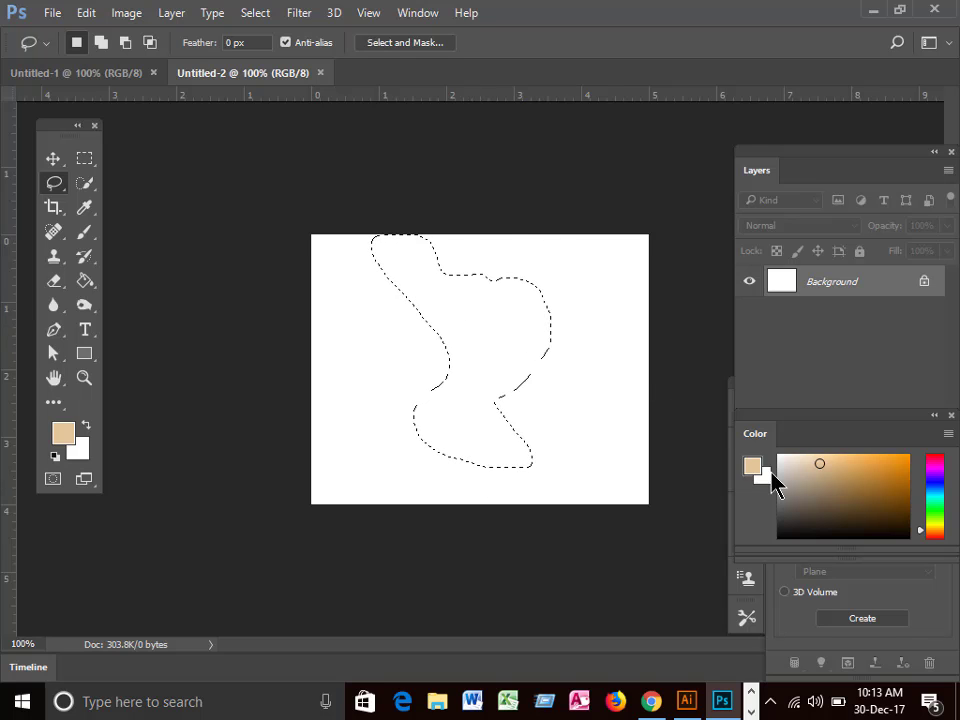
Fill the freehand selection with the tan foreground color on a new layer, and deselect it.
drag(820, 159, 765, 159)
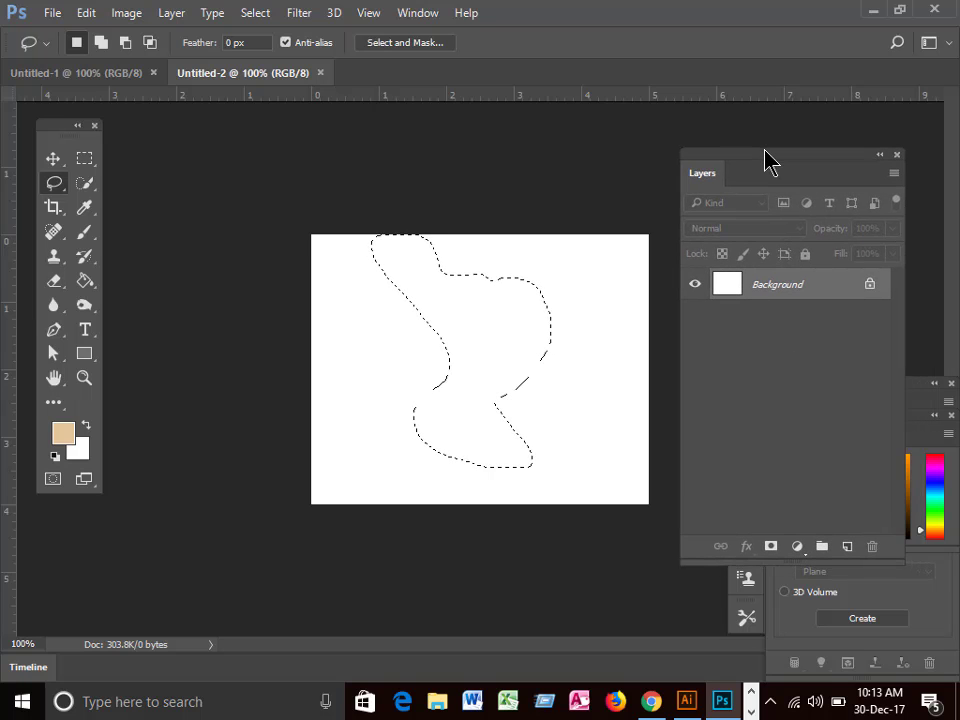
click(848, 547)
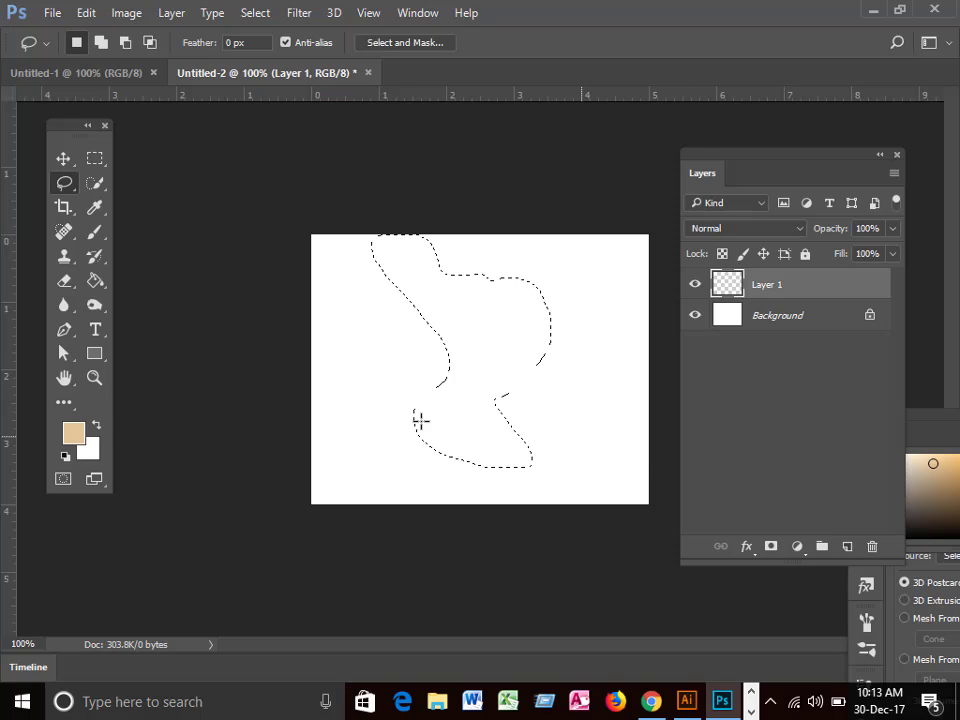
right_click(65, 184)
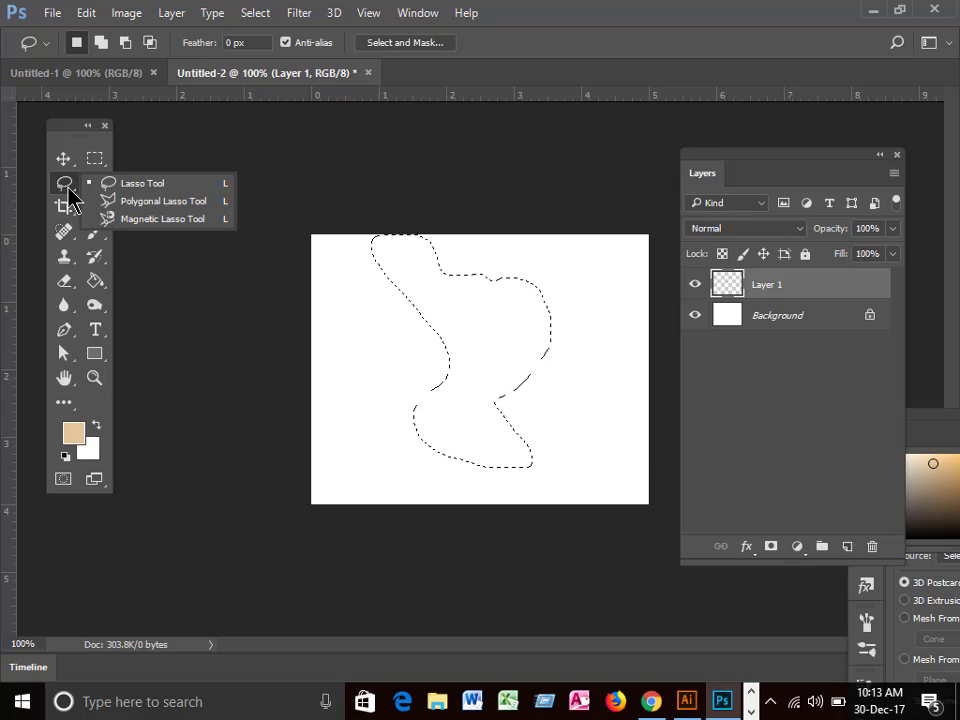
click(148, 188)
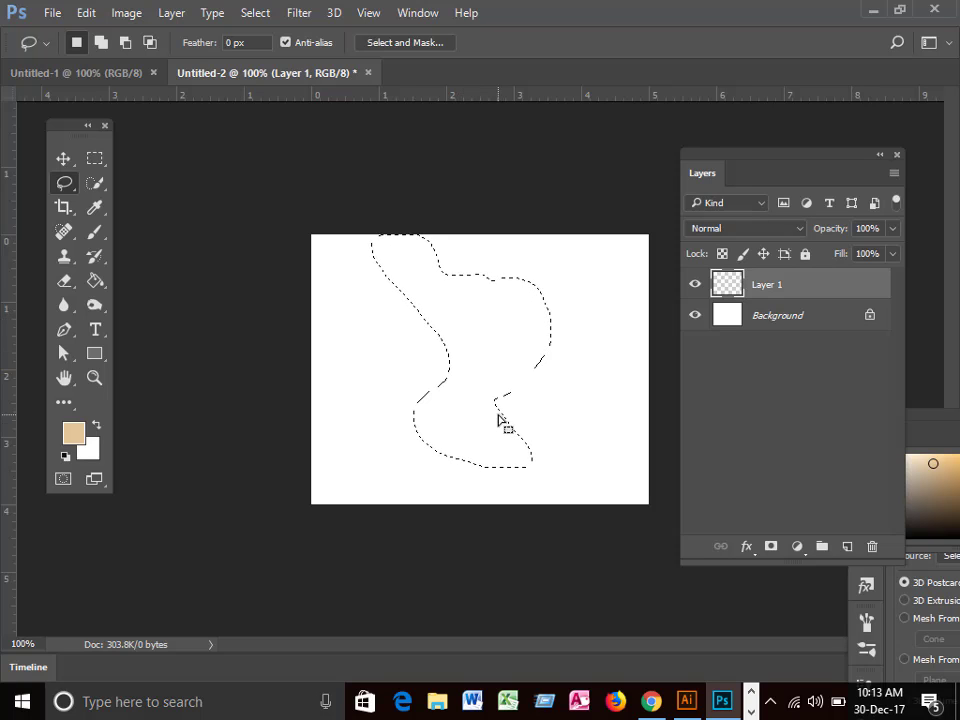
key(alt)
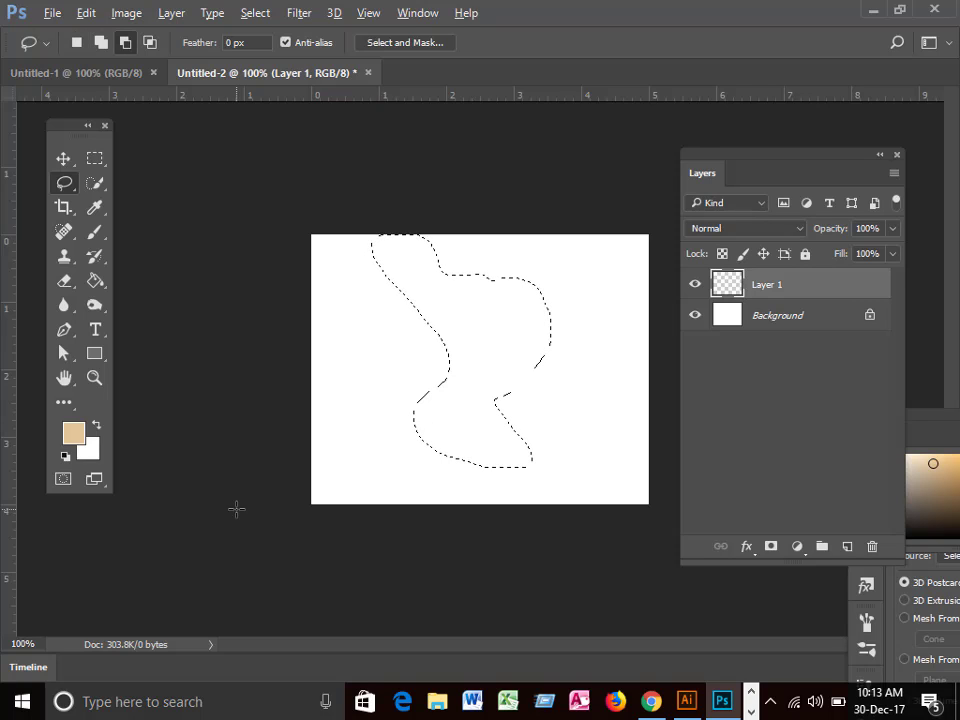
key(alt+BackSpace)
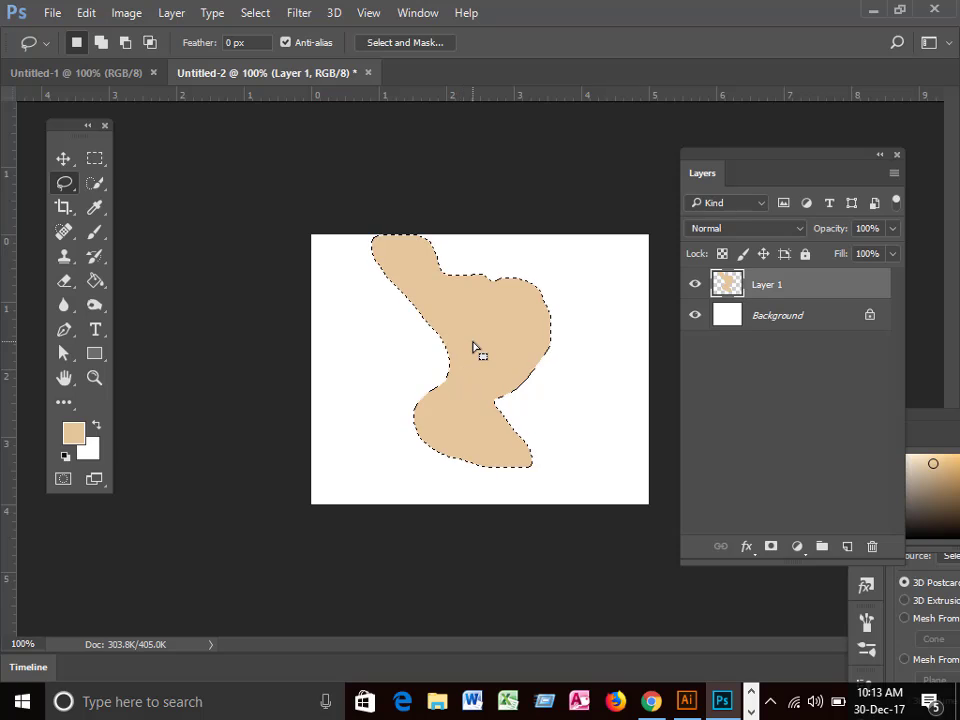
key(ctrl+d)
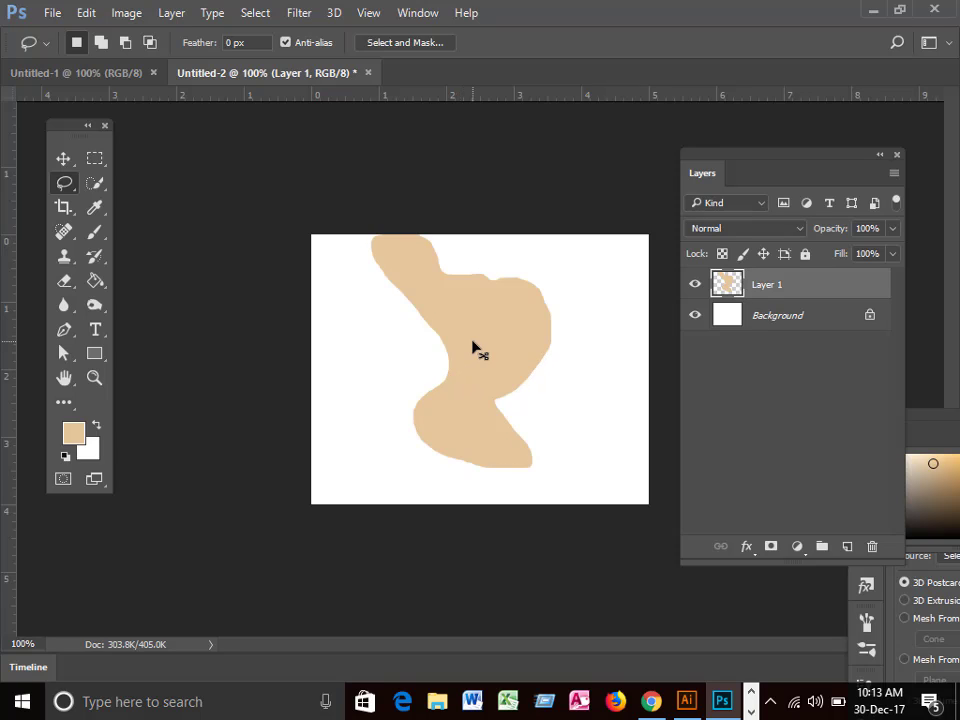
click(52, 14)
click(72, 52)
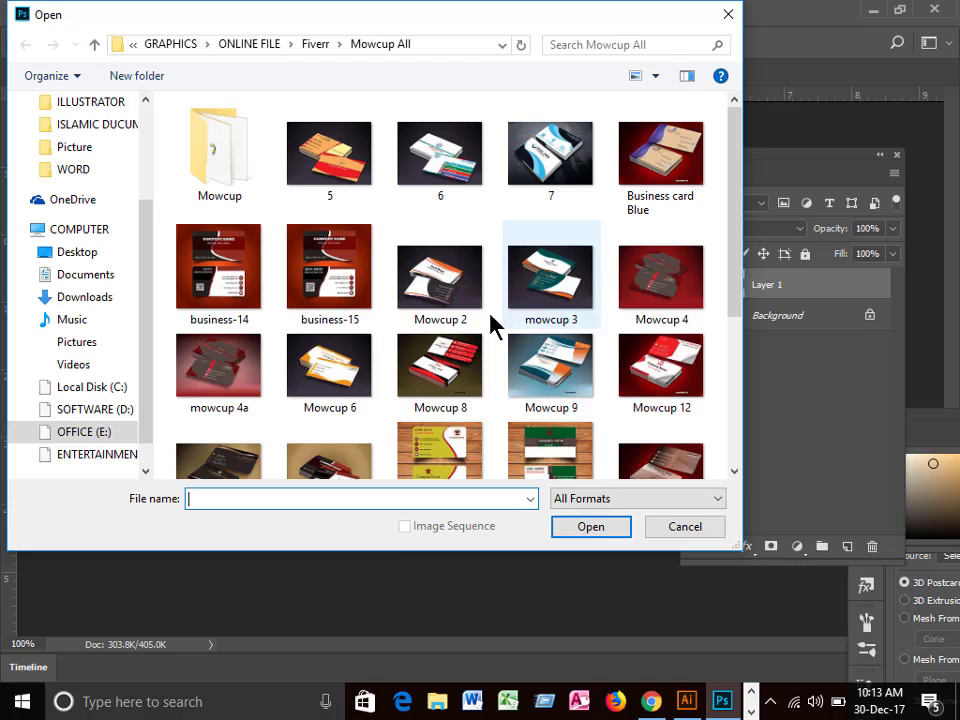
click(94, 409)
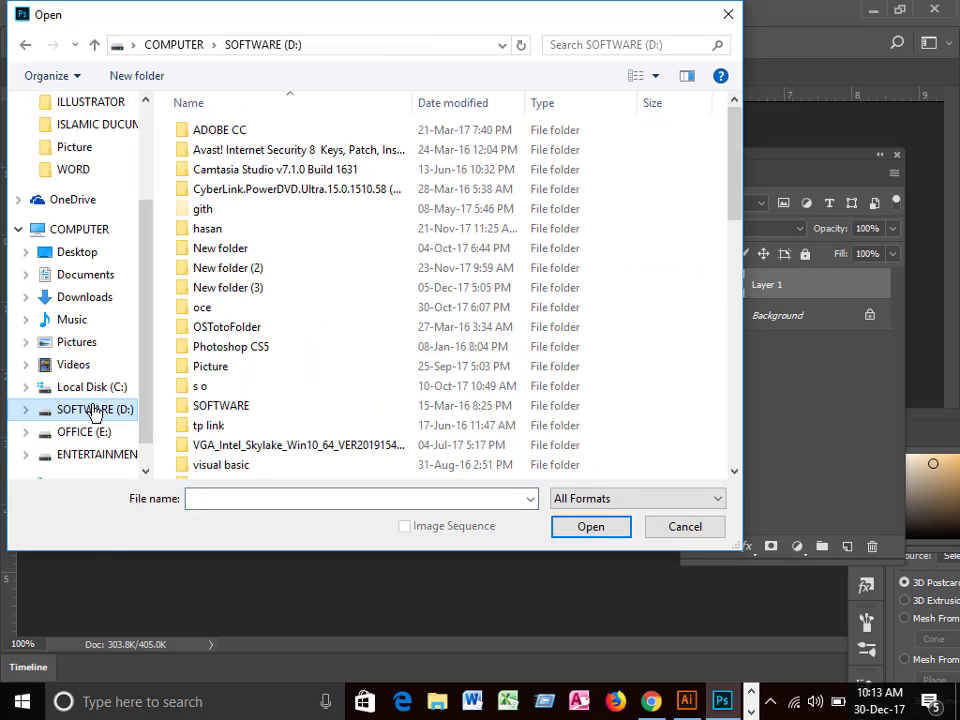
double_click(240, 368)
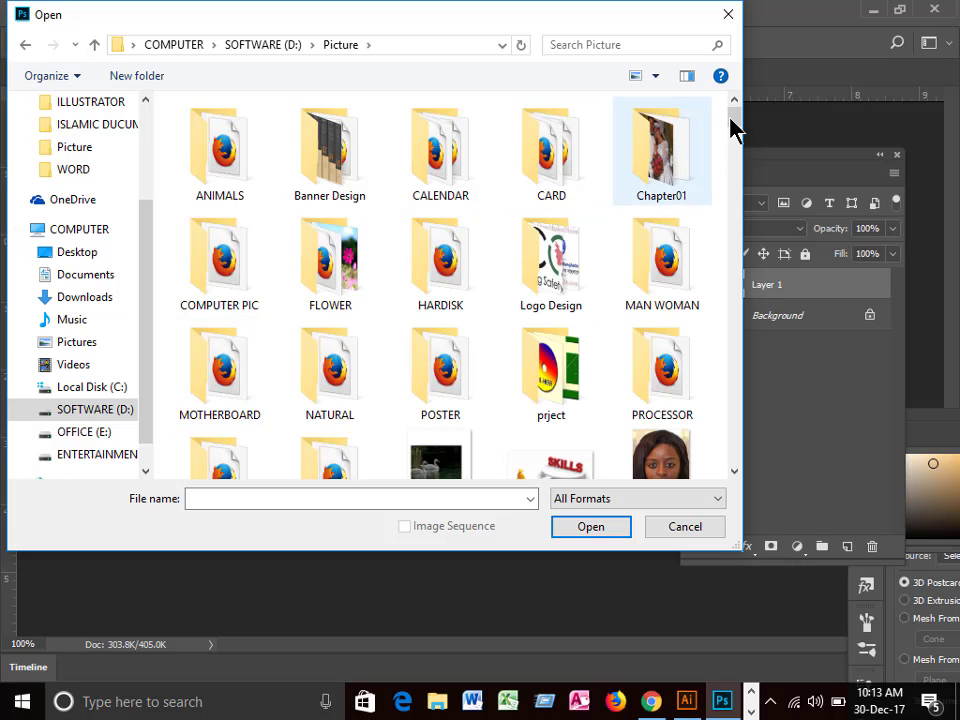
drag(731, 130, 730, 242)
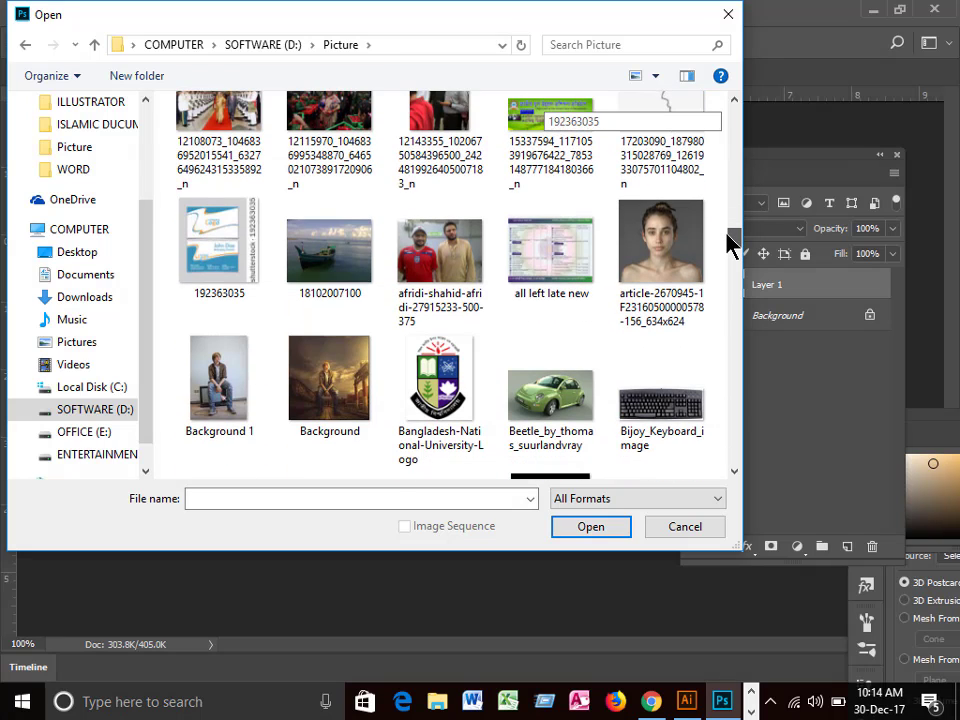
click(340, 262)
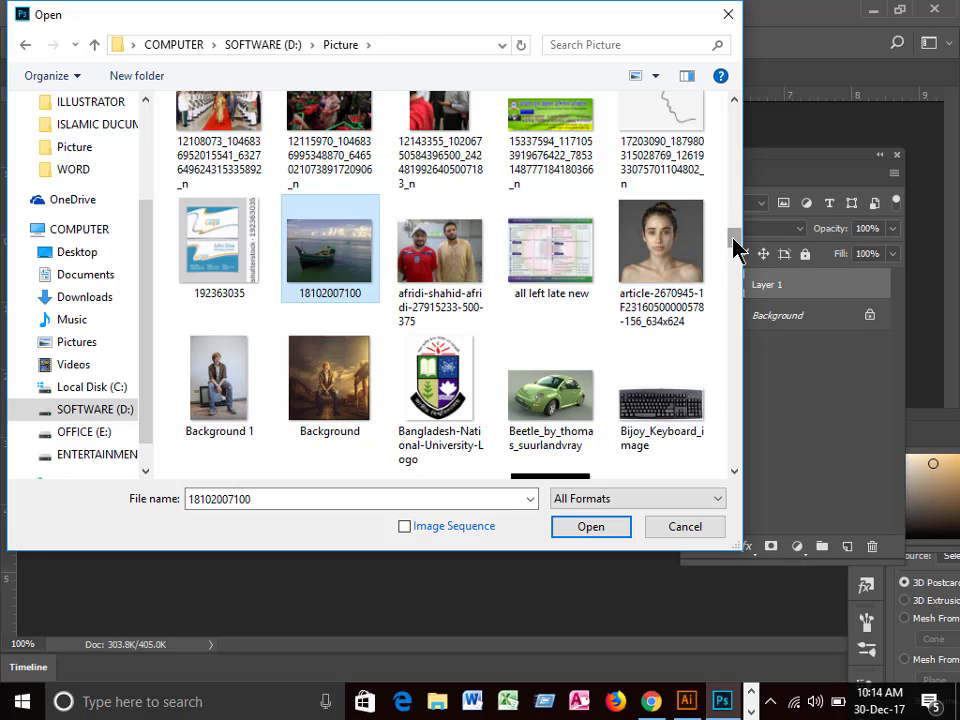
drag(733, 251, 737, 260)
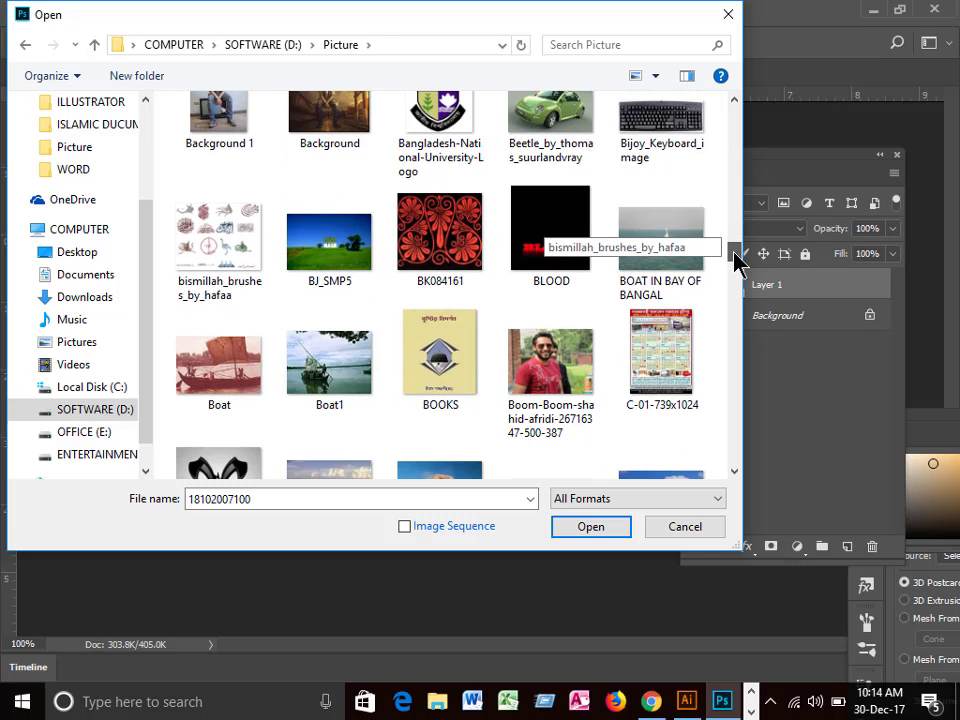
ctrl+click(344, 283)
click(568, 527)
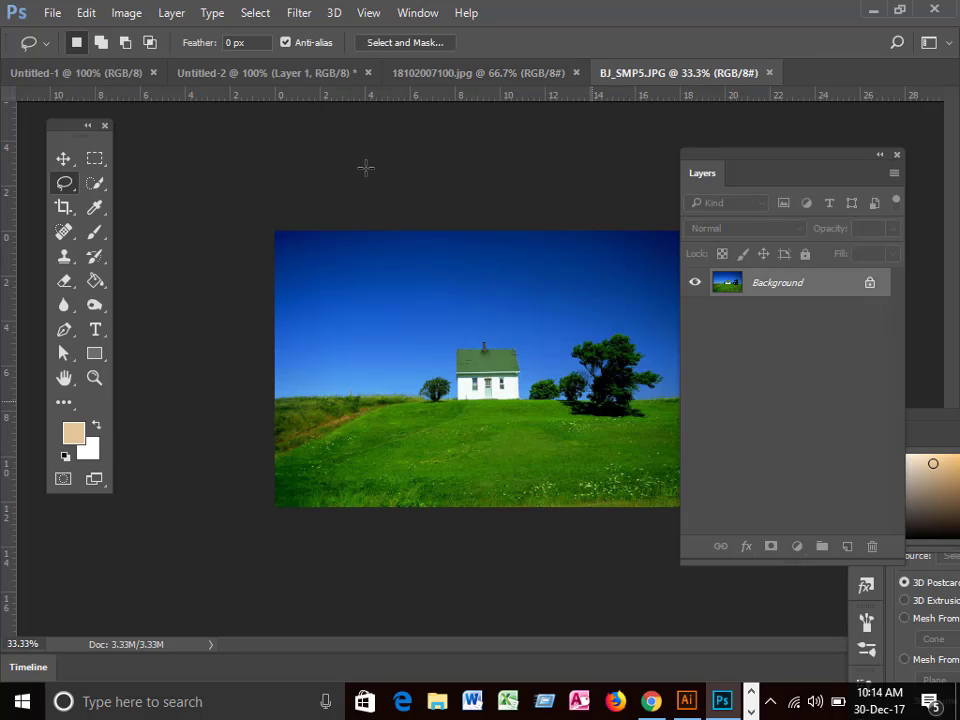
In the 18102007100.jpg photo, draw a loose freehand Lasso selection around the large green boat.
click(459, 76)
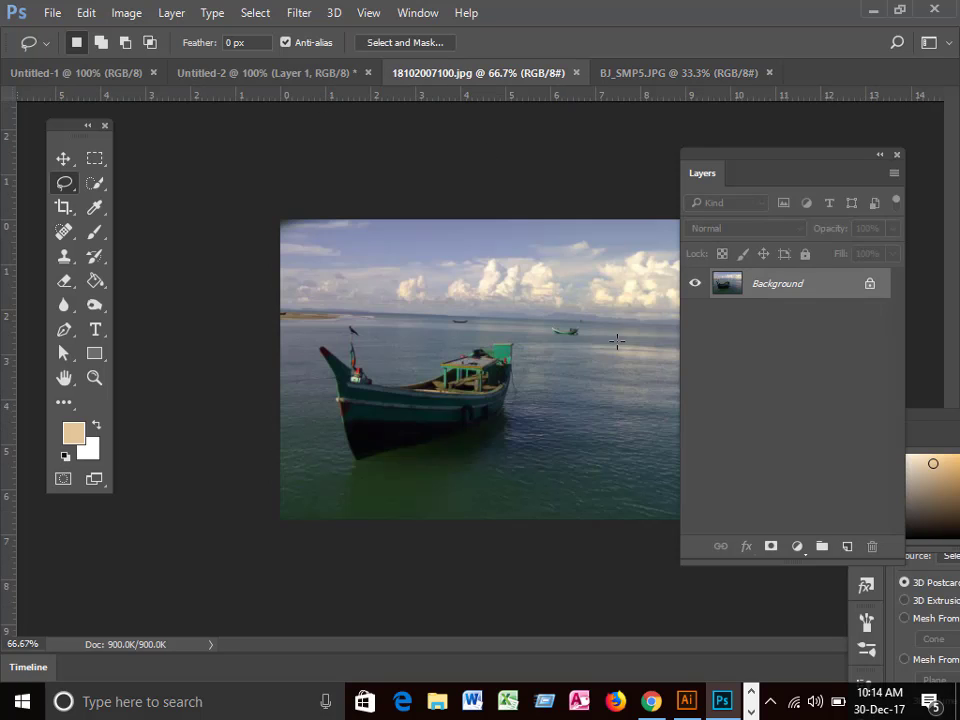
drag(741, 161, 785, 170)
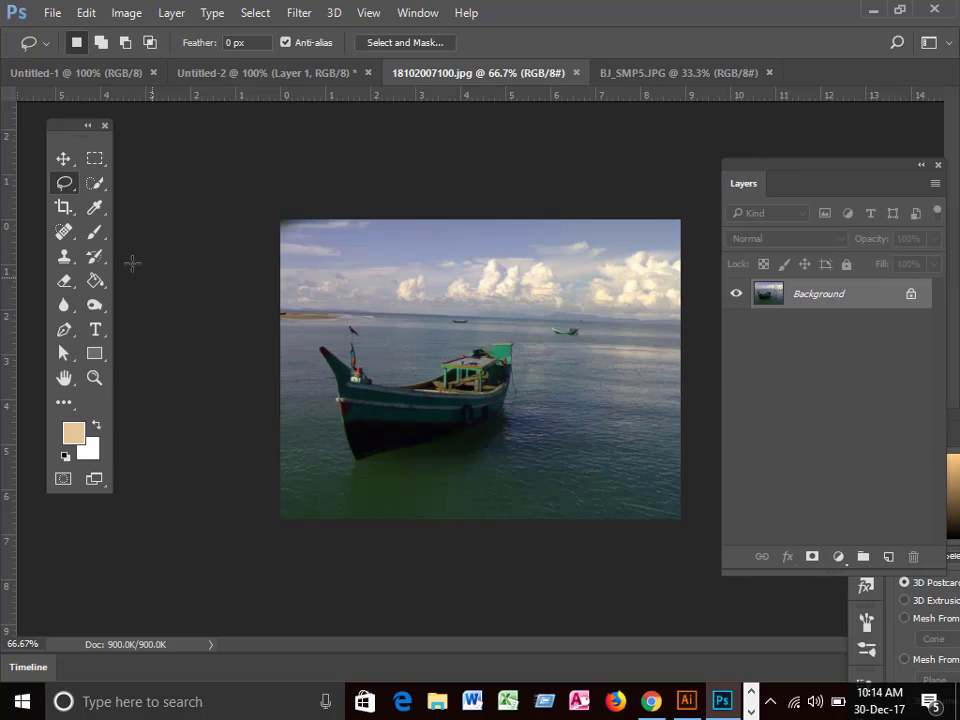
right_click(63, 188)
click(140, 183)
mouse_move(375, 262)
mouse_down()
mouse_move(480, 301)
mouse_move(556, 348)
mouse_move(631, 431)
mouse_move(526, 477)
mouse_move(463, 488)
mouse_move(348, 483)
mouse_move(310, 451)
mouse_move(303, 321)
mouse_move(330, 289)
mouse_move(321, 194)
mouse_move(392, 279)
mouse_up()
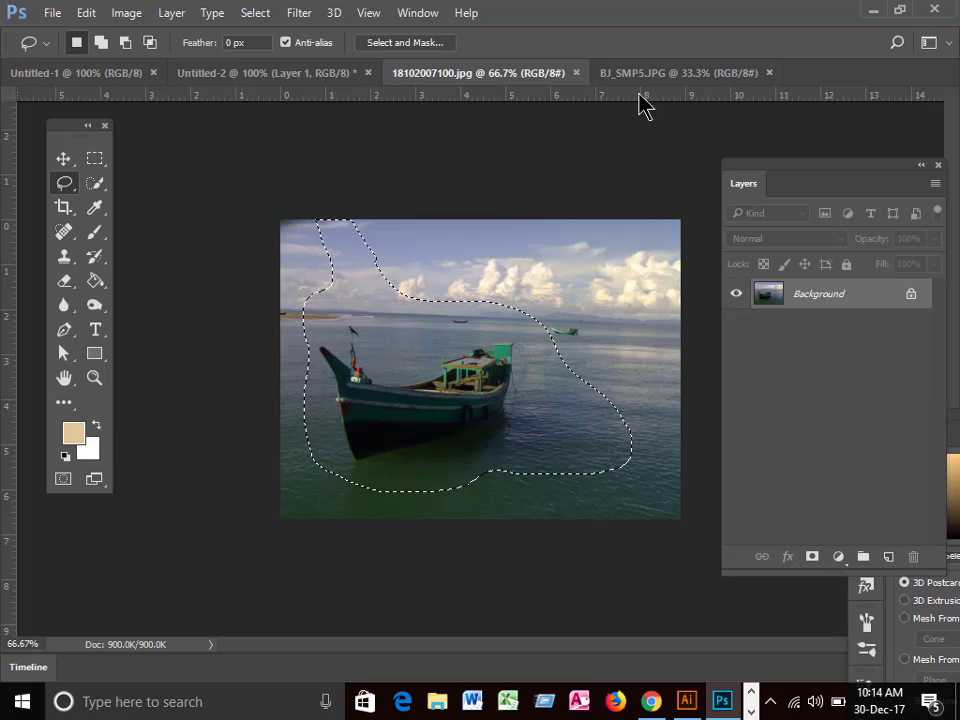
Close the Untitled-1 document and try to paste the clipboard contents into Untitled-2.
click(666, 74)
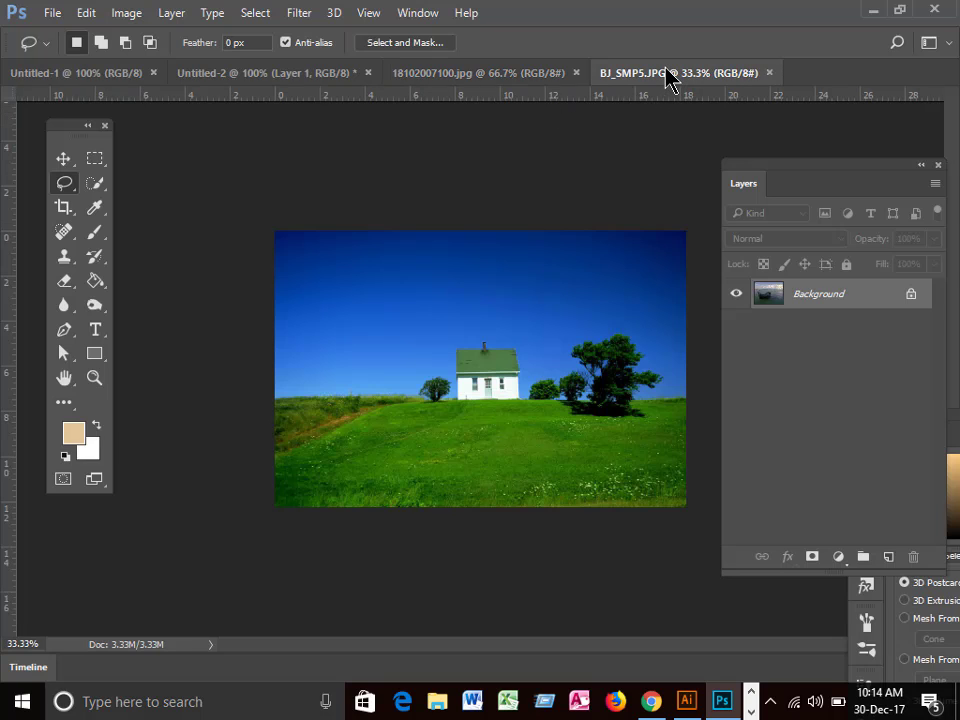
click(259, 76)
click(153, 73)
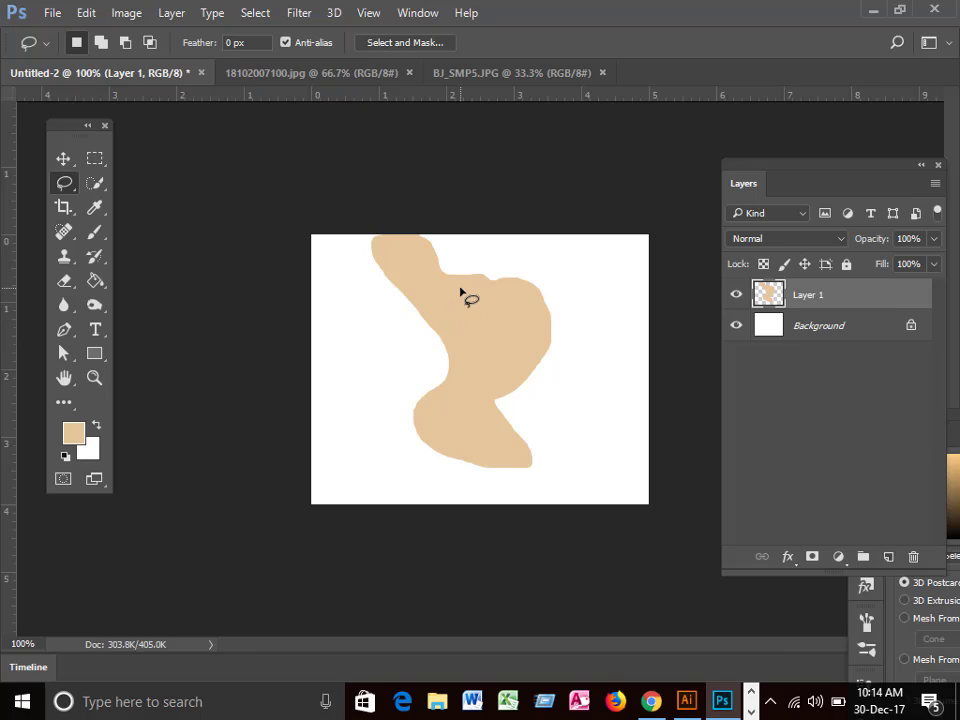
key(ctrl+v)
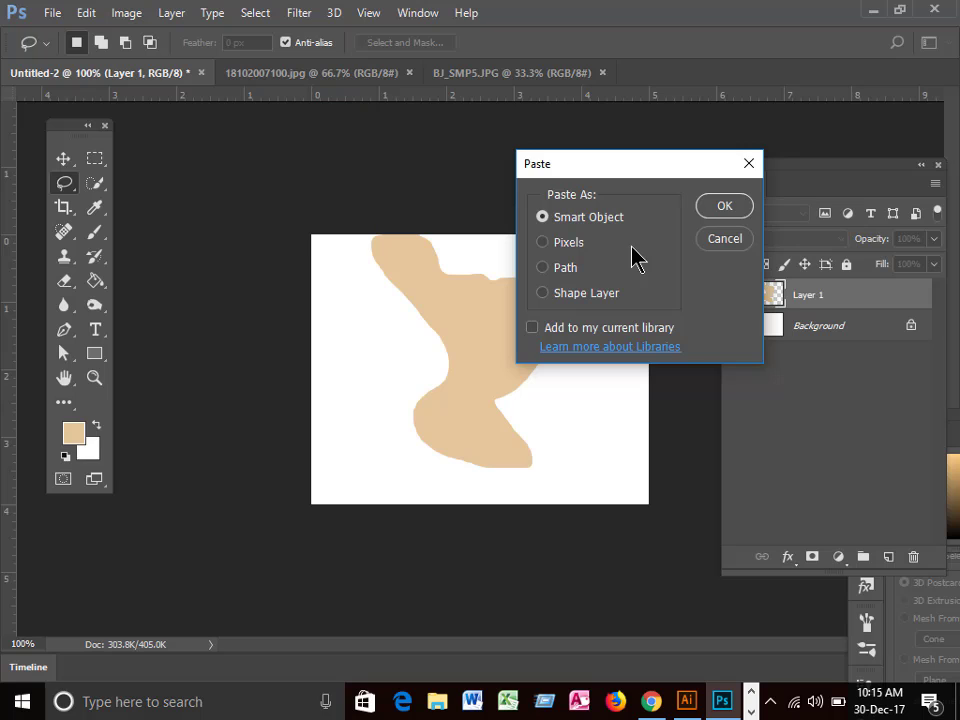
click(723, 241)
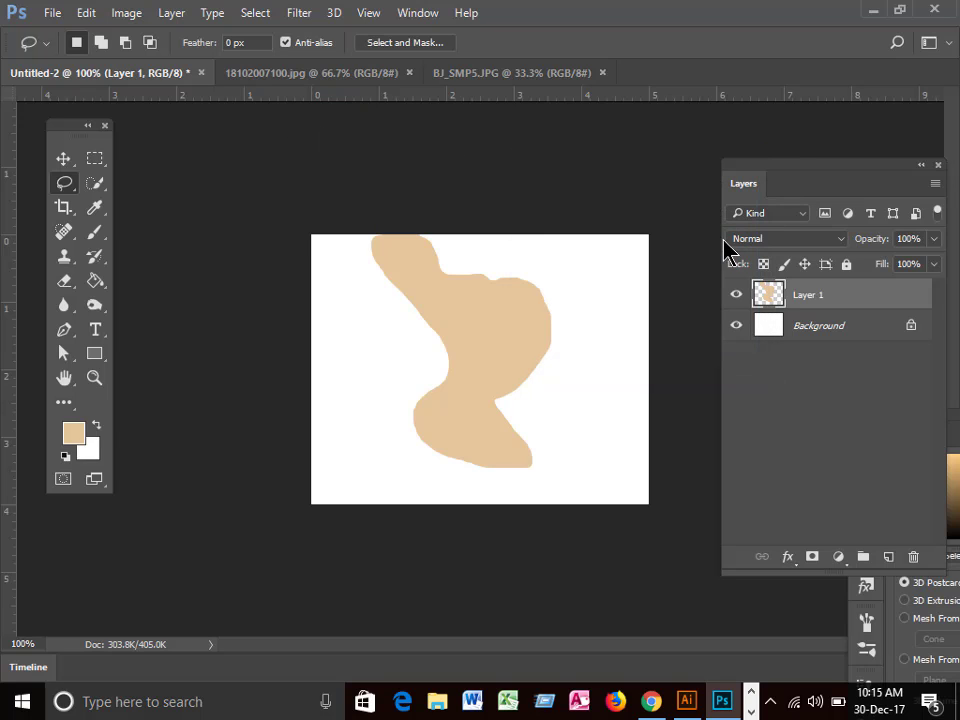
Copy the lassoed boat area from 18102007100.jpg and paste it into Untitled-2.
click(476, 75)
click(255, 75)
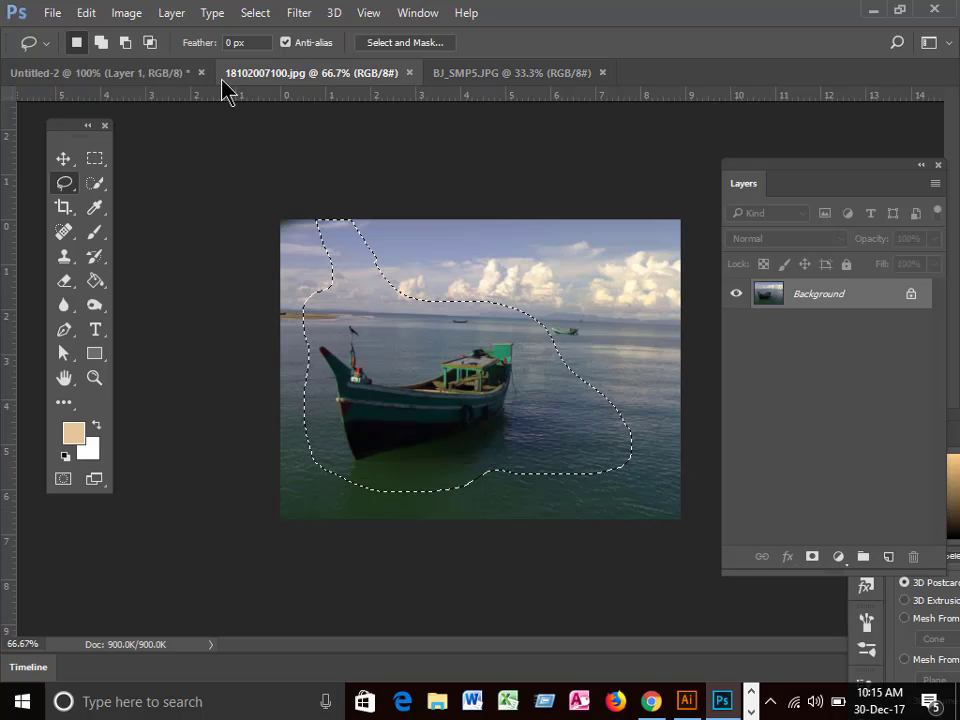
click(87, 14)
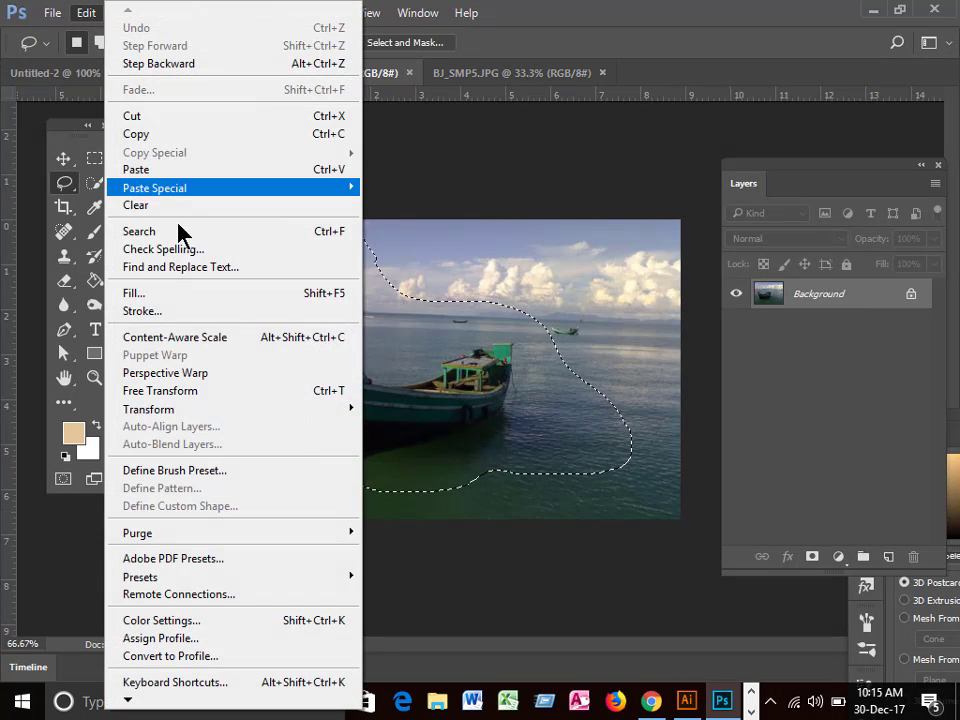
click(151, 134)
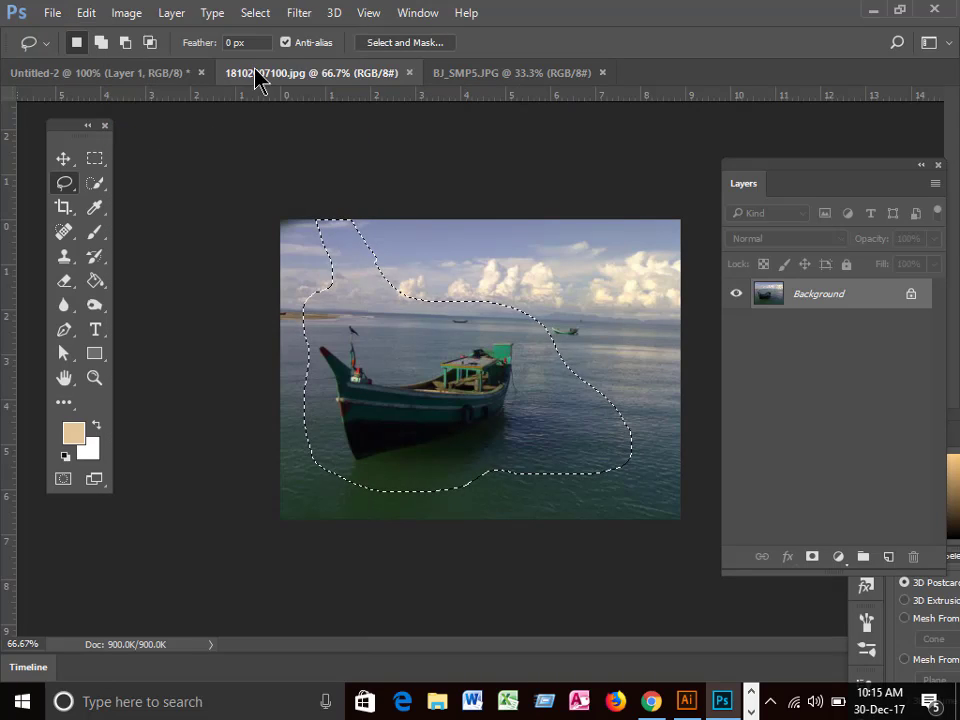
click(152, 78)
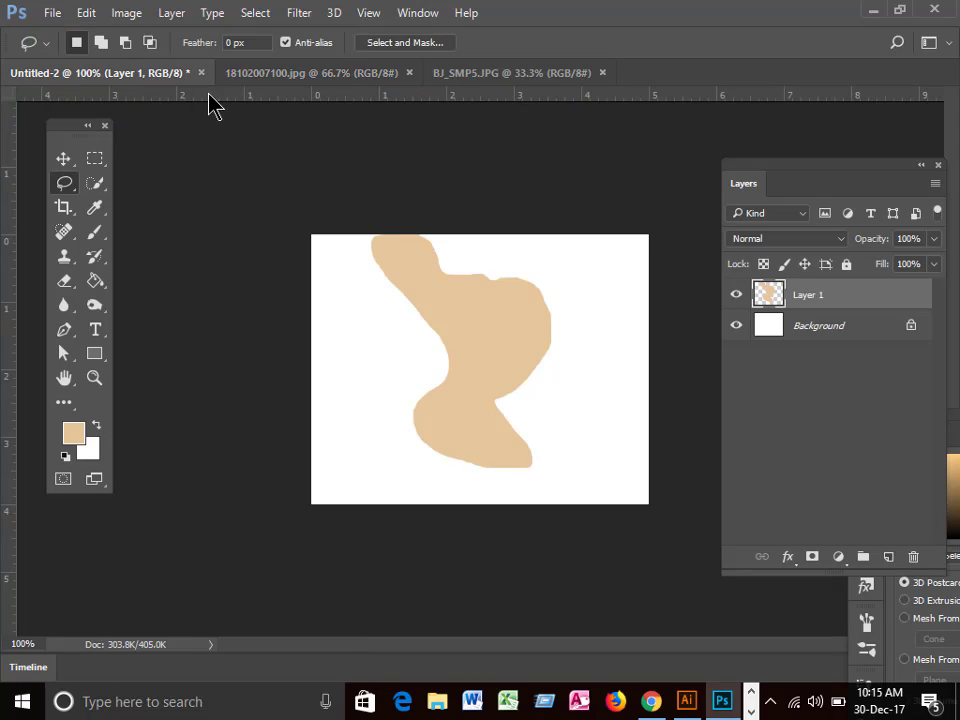
click(86, 13)
click(148, 170)
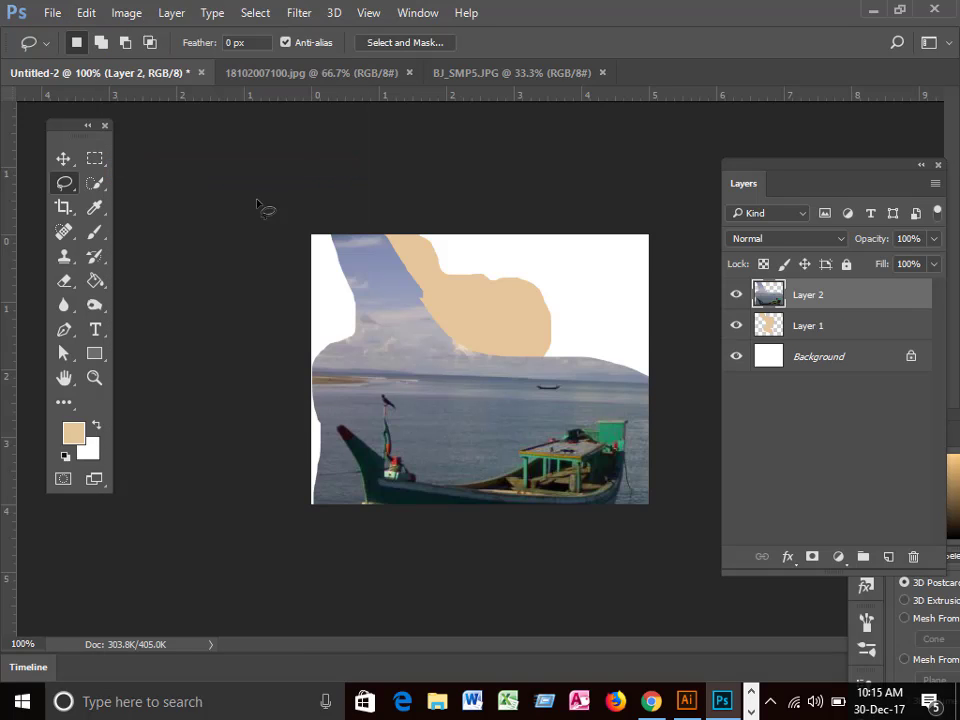
Scale the pasted boat cutout to about 28.6% and move it to the upper-right part of the canvas.
click(63, 158)
drag(499, 401, 557, 450)
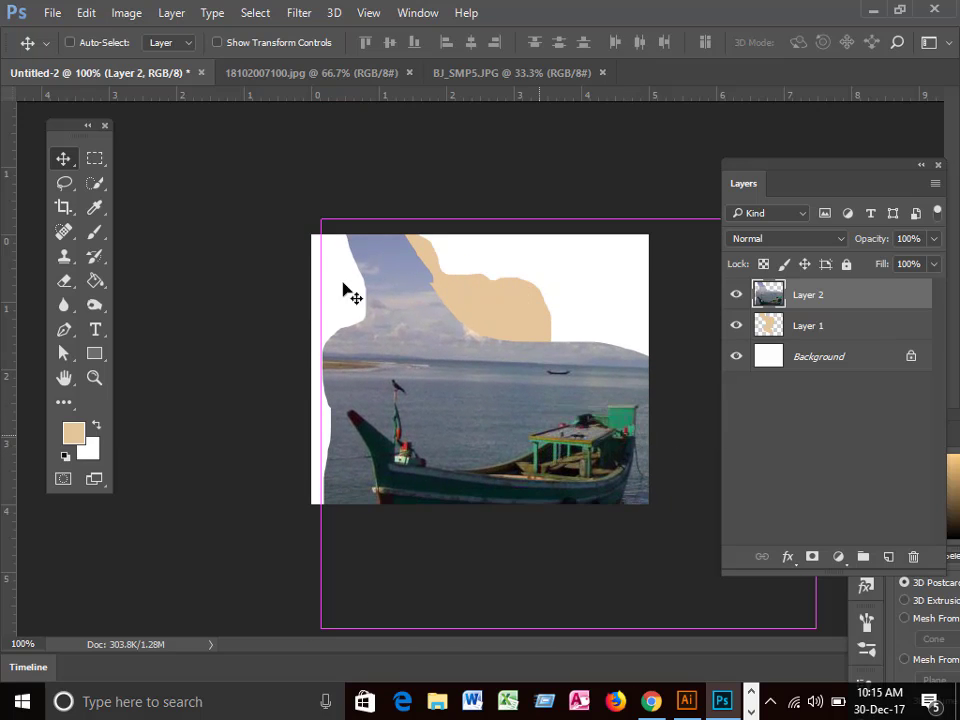
key(ctrl+t)
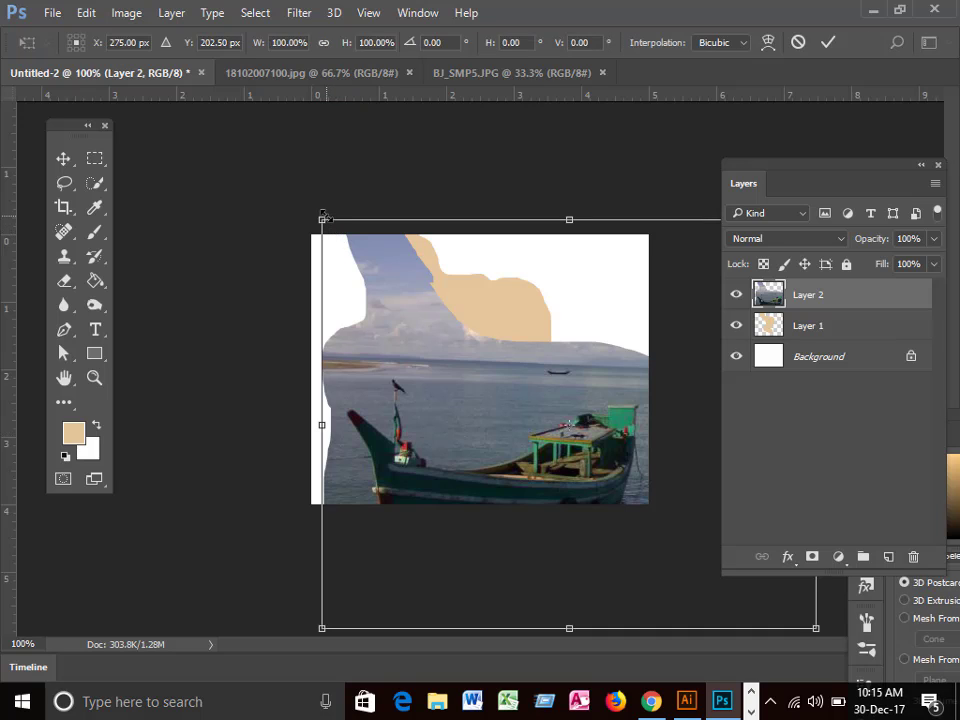
drag(353, 250, 493, 376)
drag(584, 466, 405, 376)
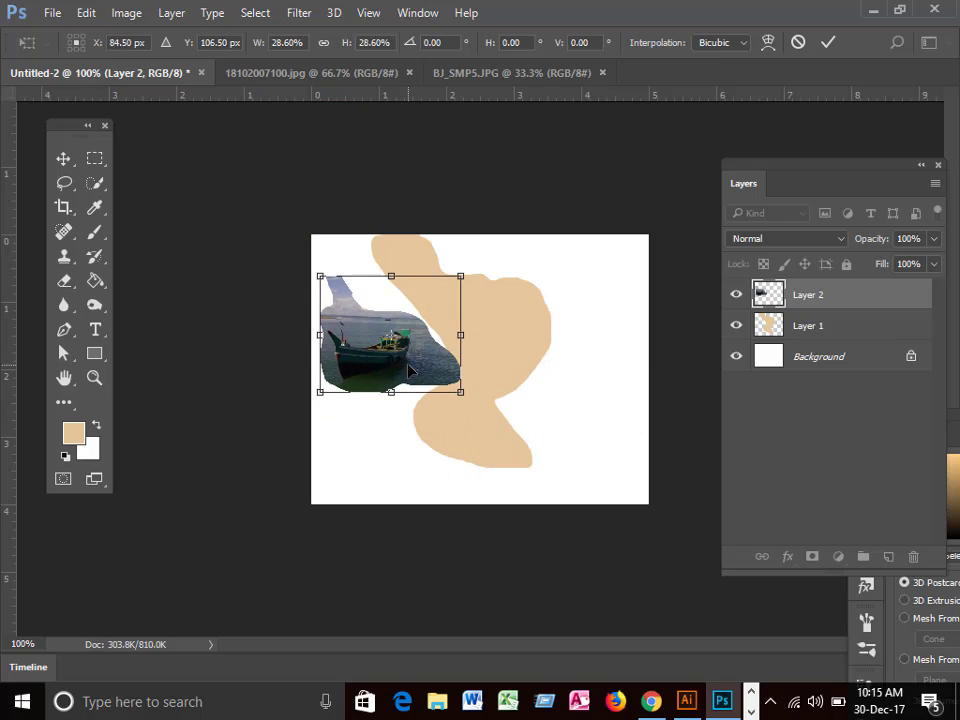
key(Return)
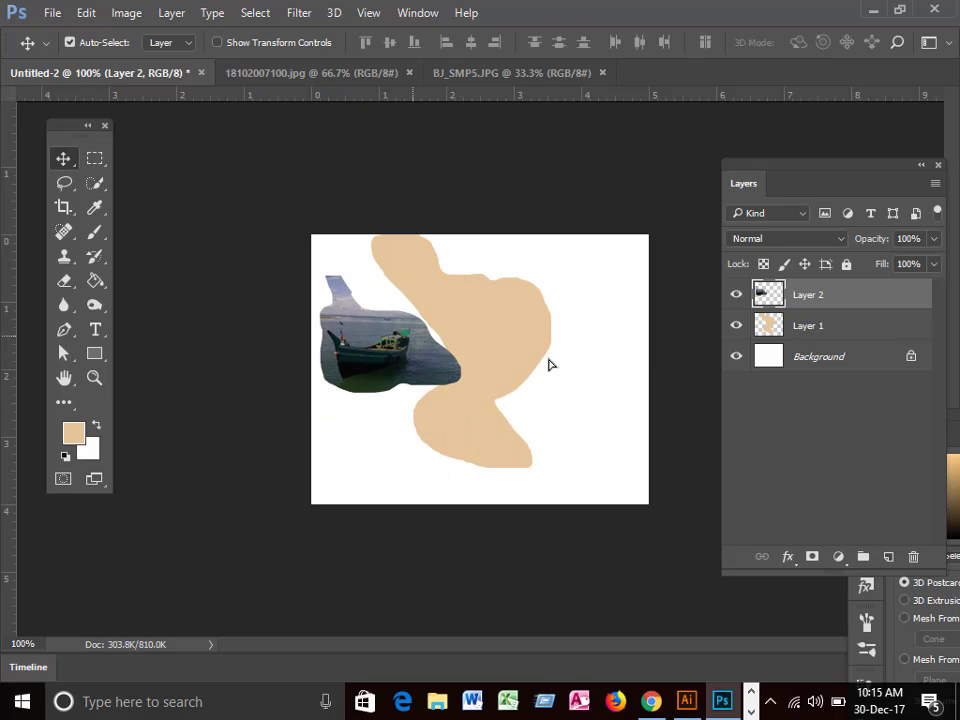
drag(404, 354, 592, 306)
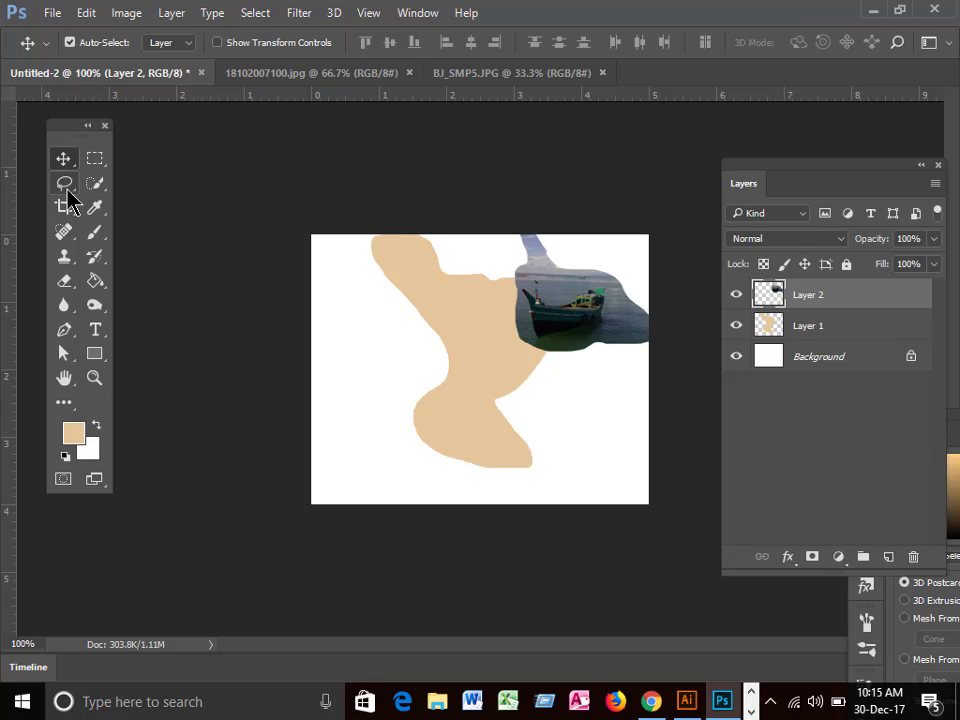
In BJ_SMP5.JPG, trace the white house with its green roof and chimney as a closed Polygonal Lasso selection.
drag(65, 188, 137, 207)
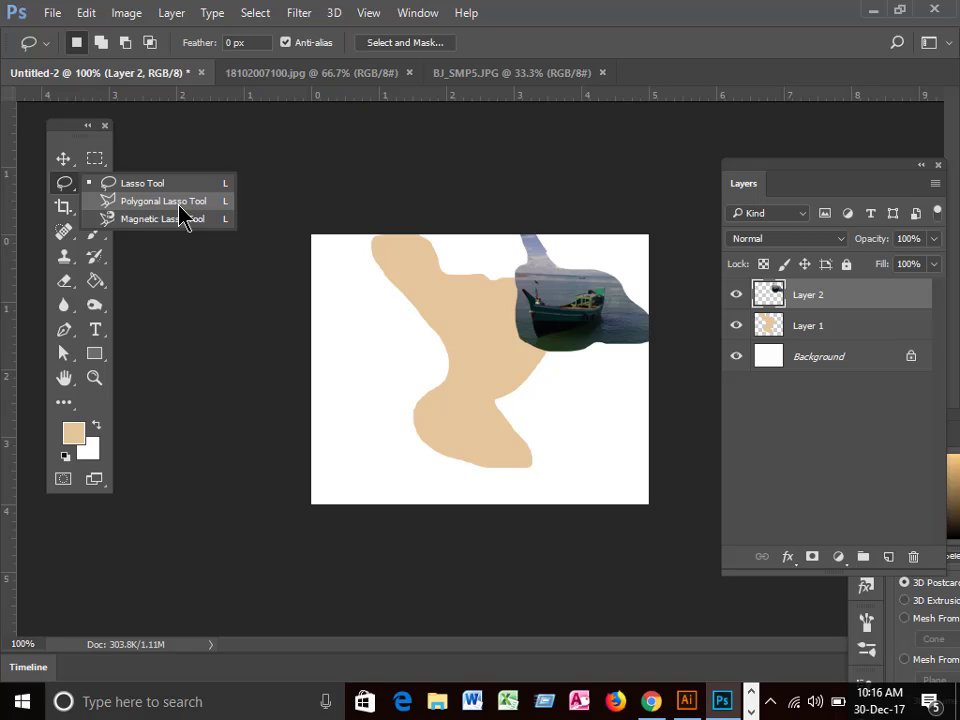
click(179, 203)
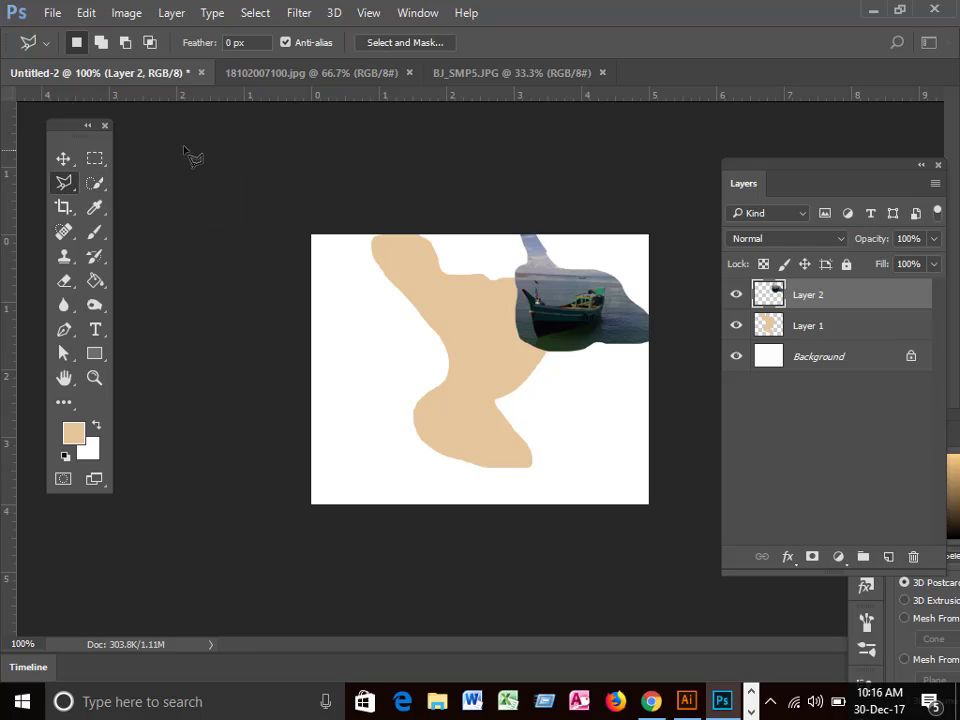
click(499, 80)
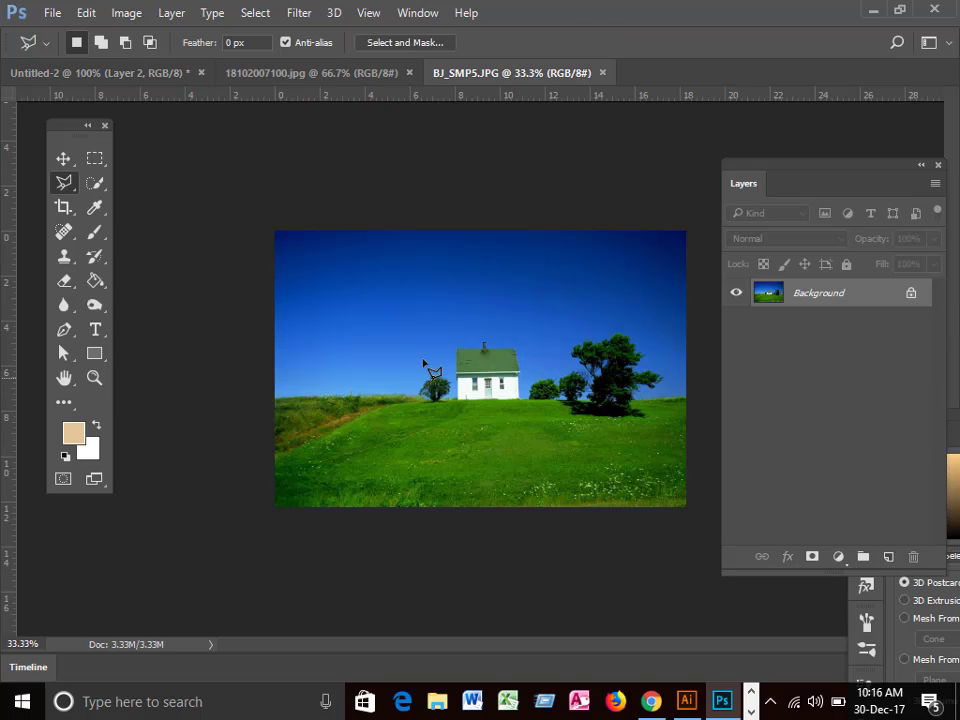
click(94, 377)
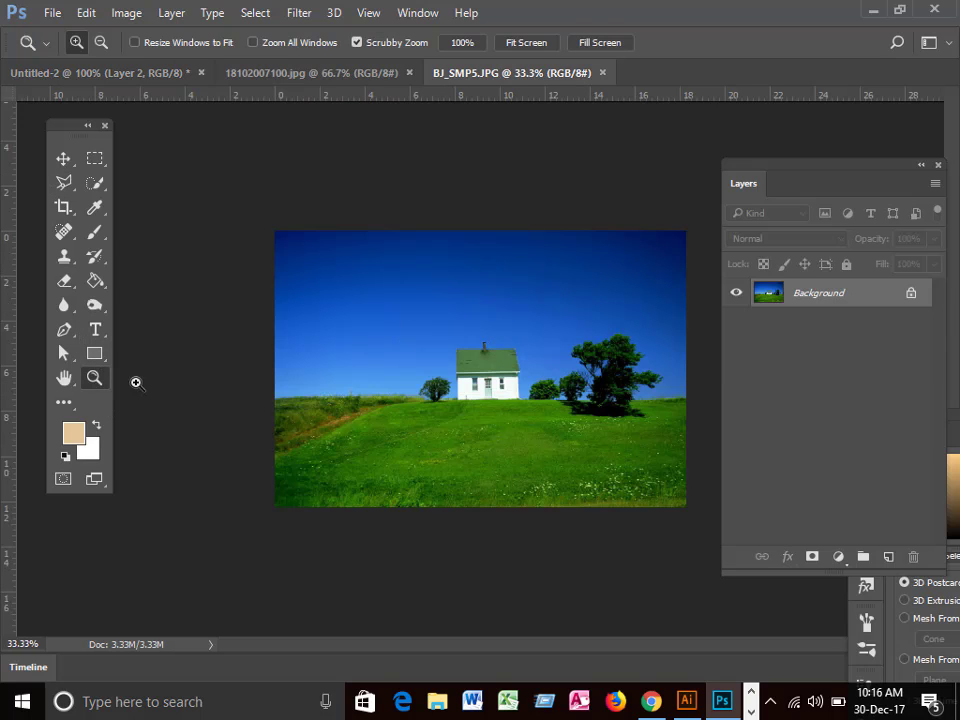
click(499, 369)
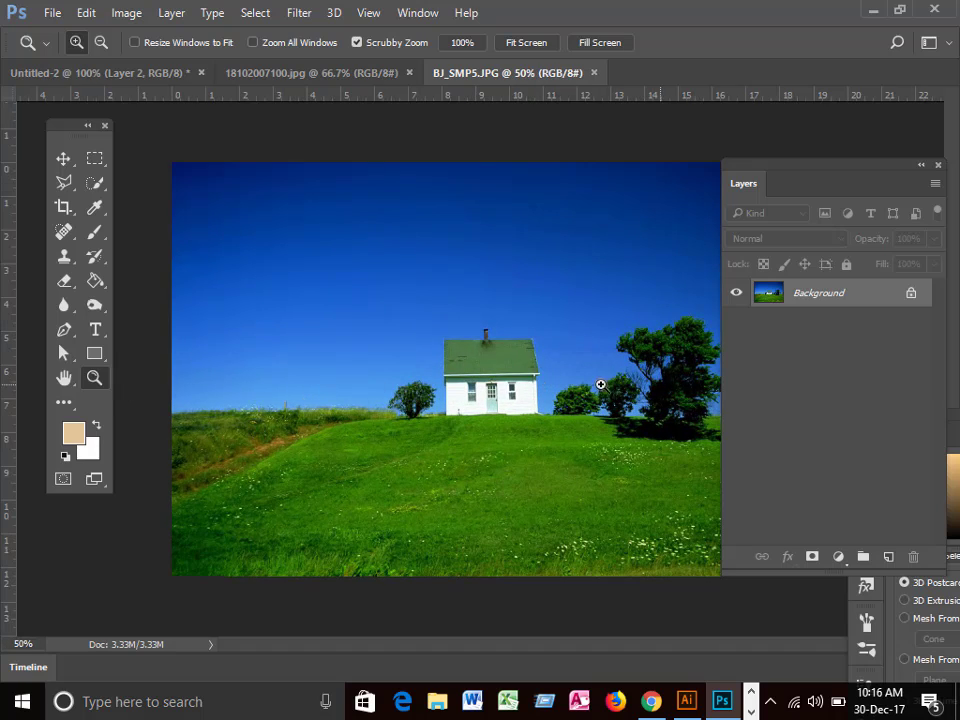
click(561, 372)
click(567, 379)
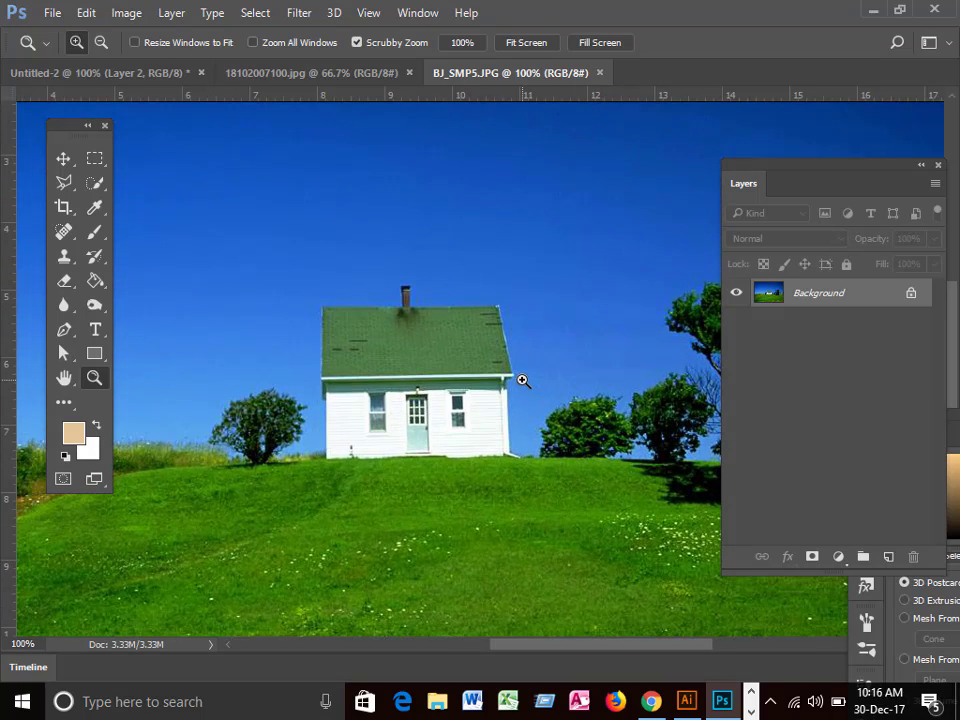
click(522, 380)
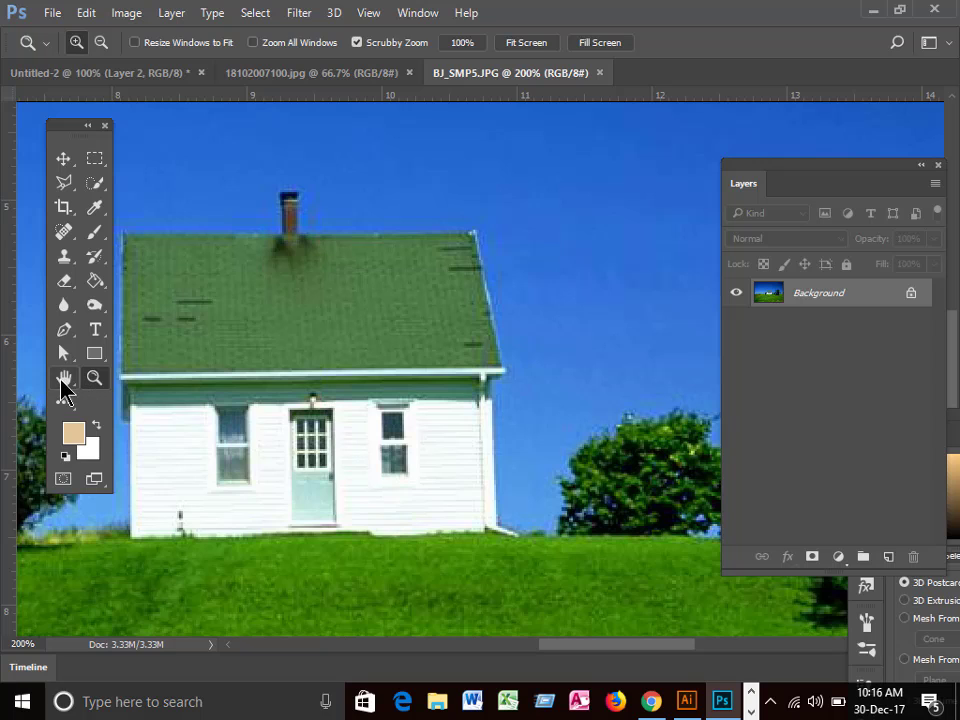
click(63, 377)
drag(329, 394, 405, 356)
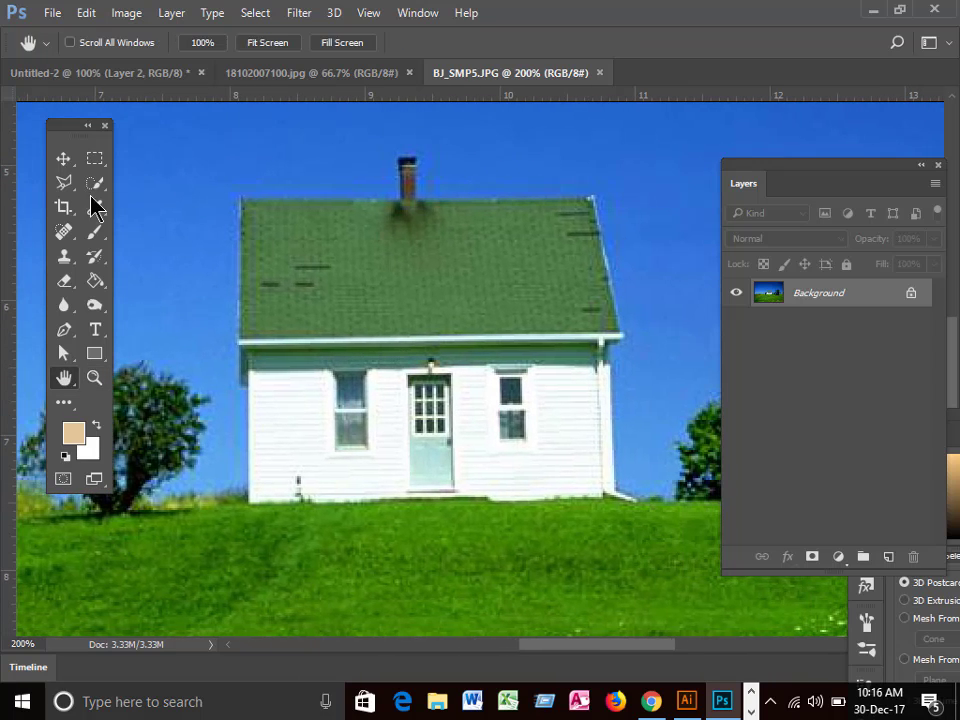
mouse_move(63, 182)
mouse_down()
mouse_move(156, 208)
mouse_move(150, 200)
mouse_up()
mouse_move(66, 184)
mouse_down()
mouse_move(111, 198)
mouse_move(129, 222)
mouse_move(134, 211)
mouse_up()
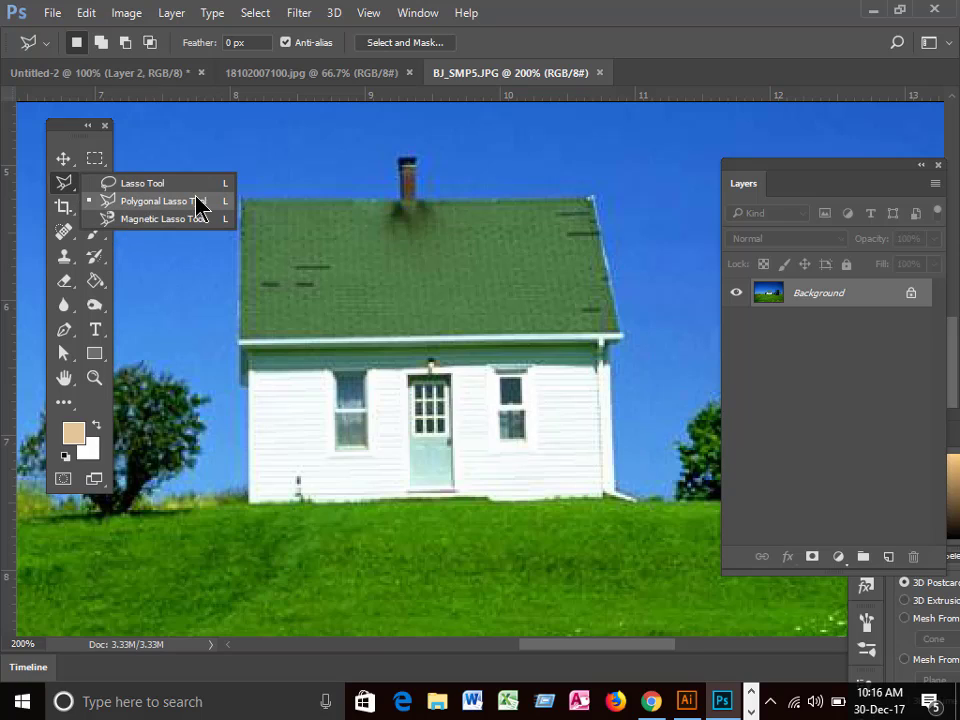
click(174, 204)
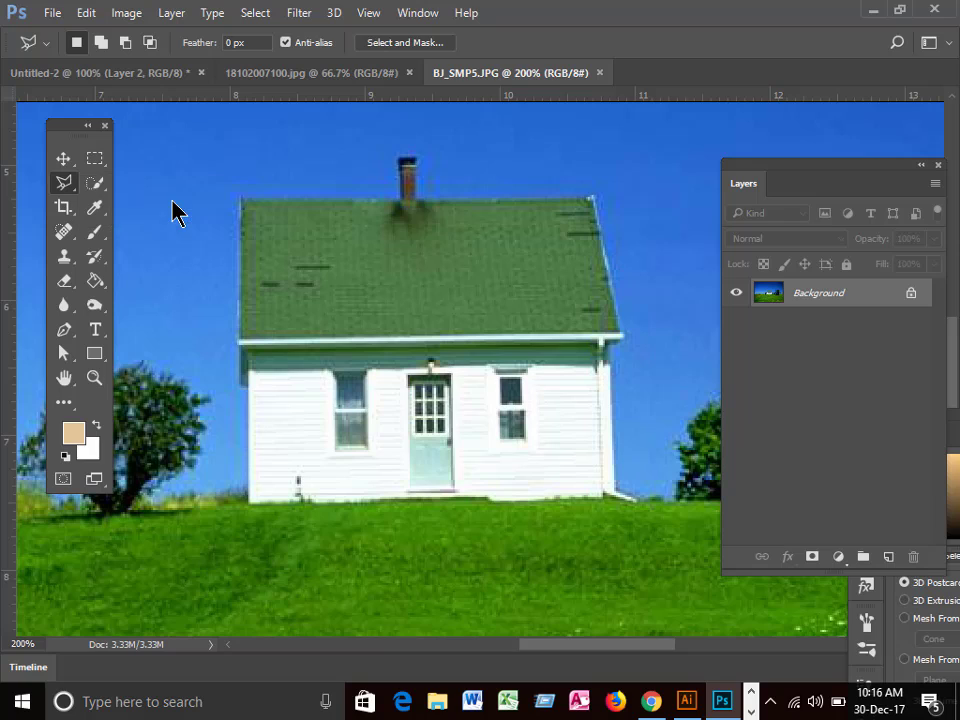
click(417, 159)
click(419, 201)
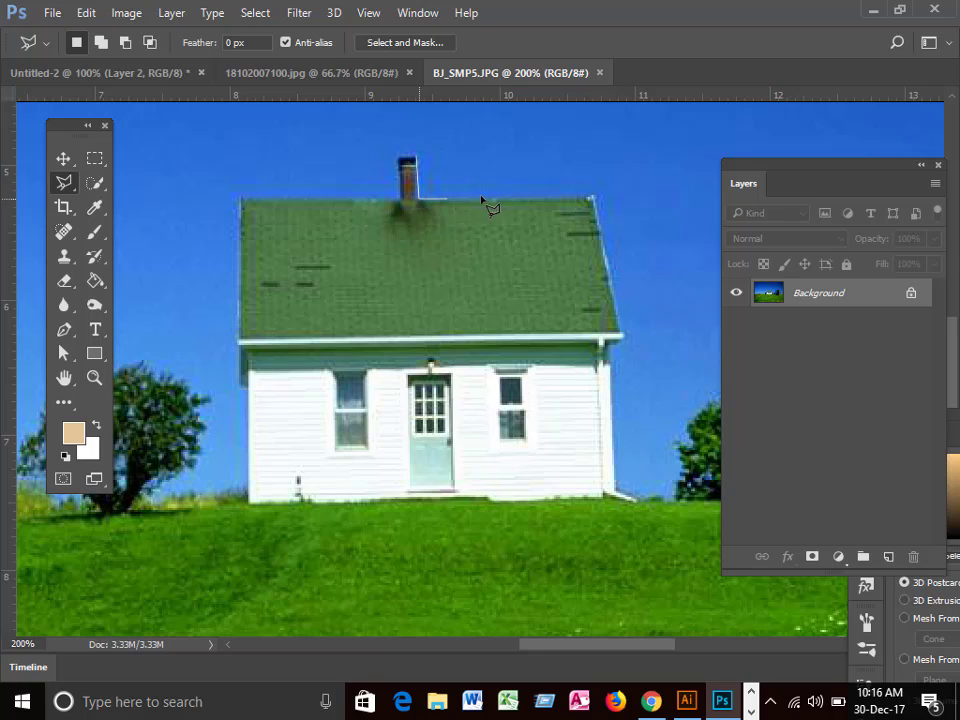
click(594, 198)
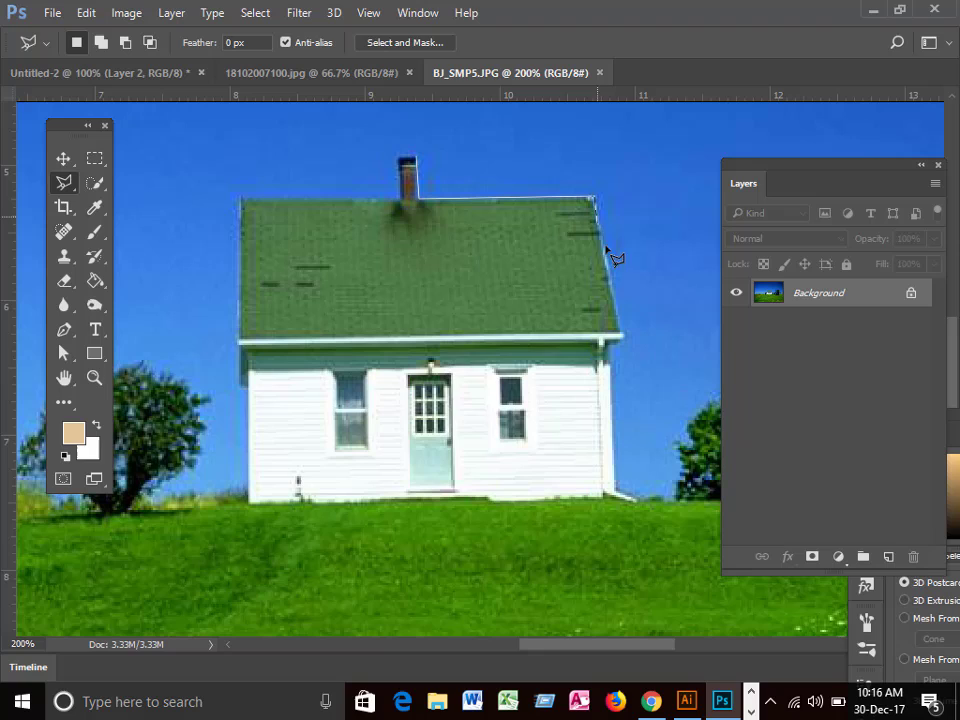
click(622, 337)
click(618, 495)
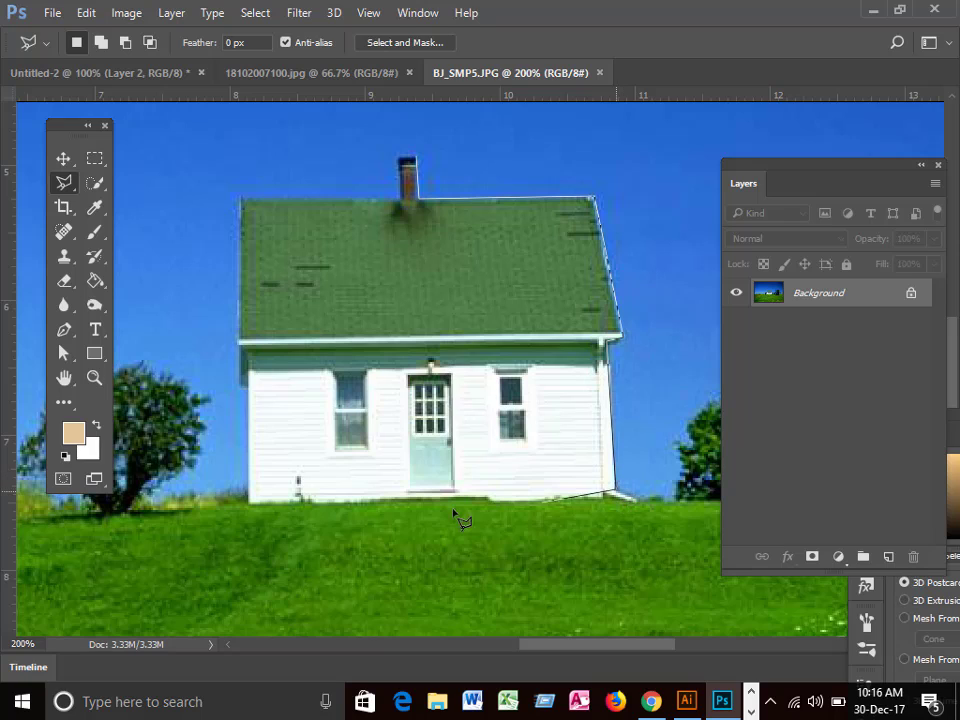
click(251, 500)
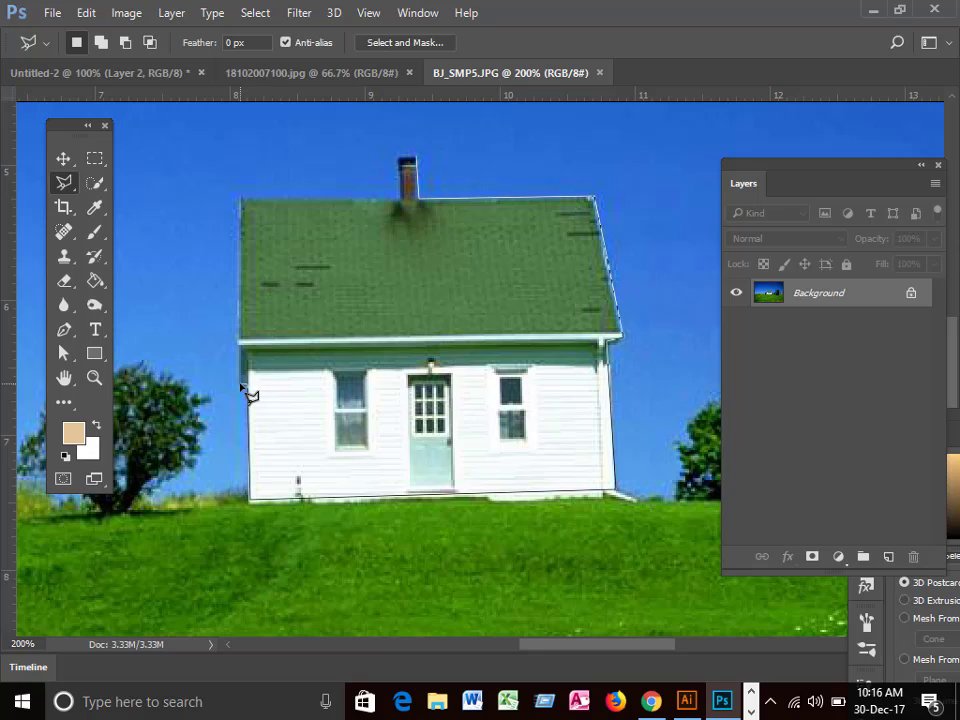
click(243, 386)
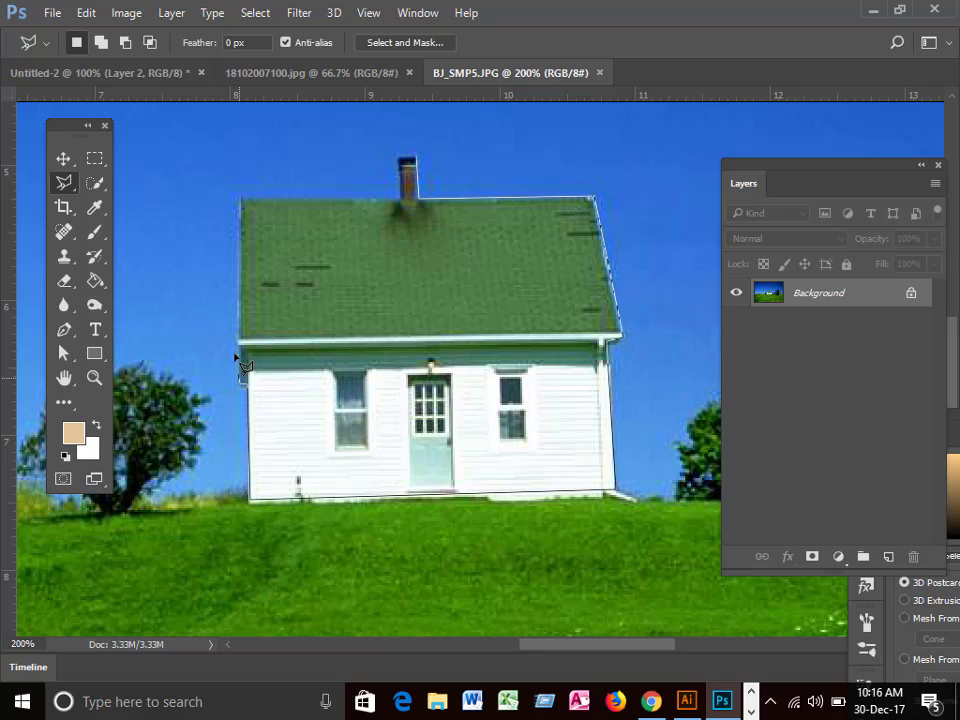
click(241, 198)
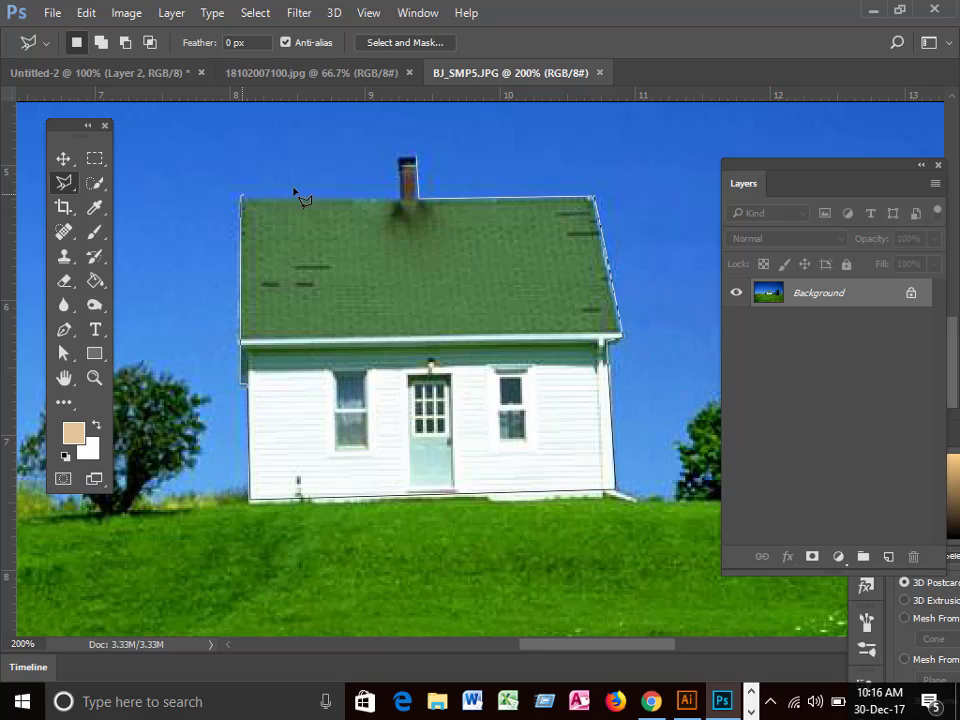
click(399, 200)
click(397, 158)
click(417, 160)
double_click(417, 200)
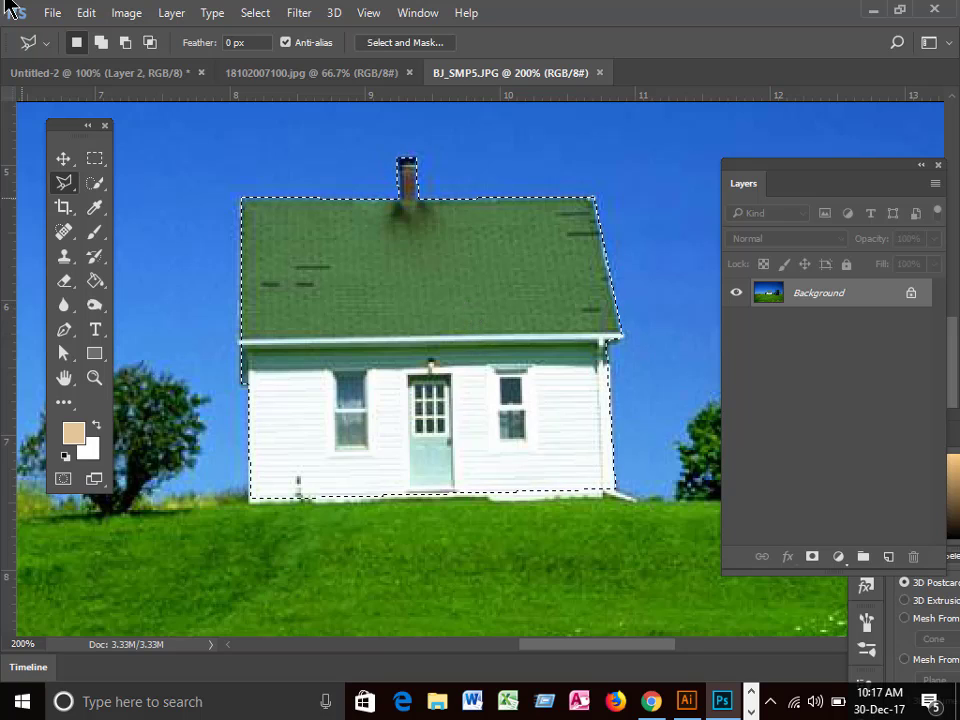
Copy the selected house into Untitled-2 and move it toward the canvas's upper-right area, over the boat cutout.
click(88, 13)
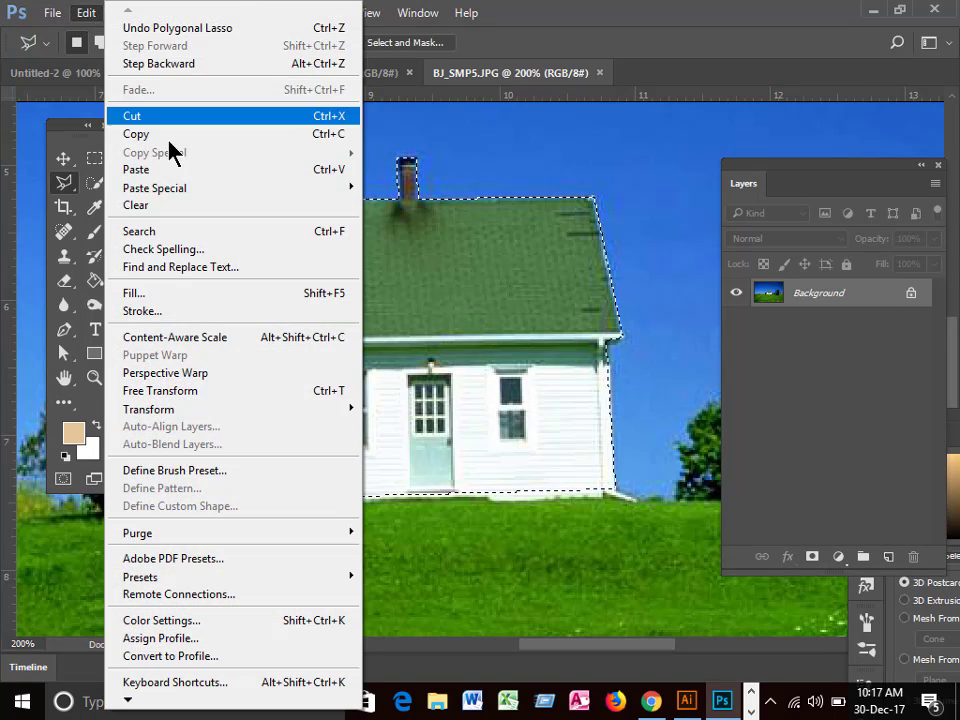
click(155, 136)
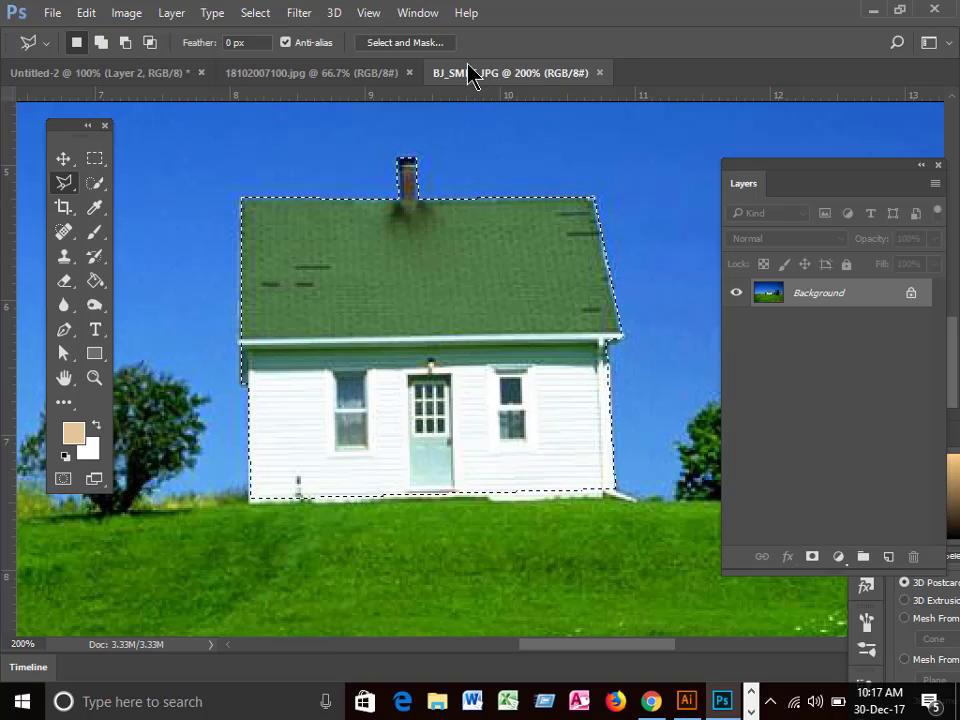
click(79, 73)
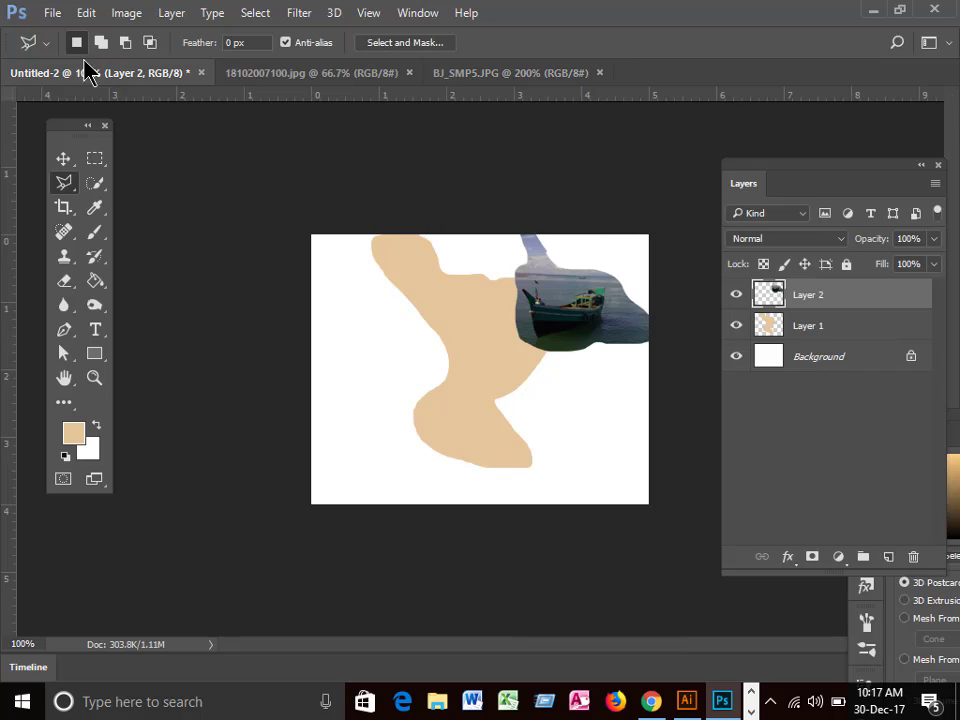
click(87, 14)
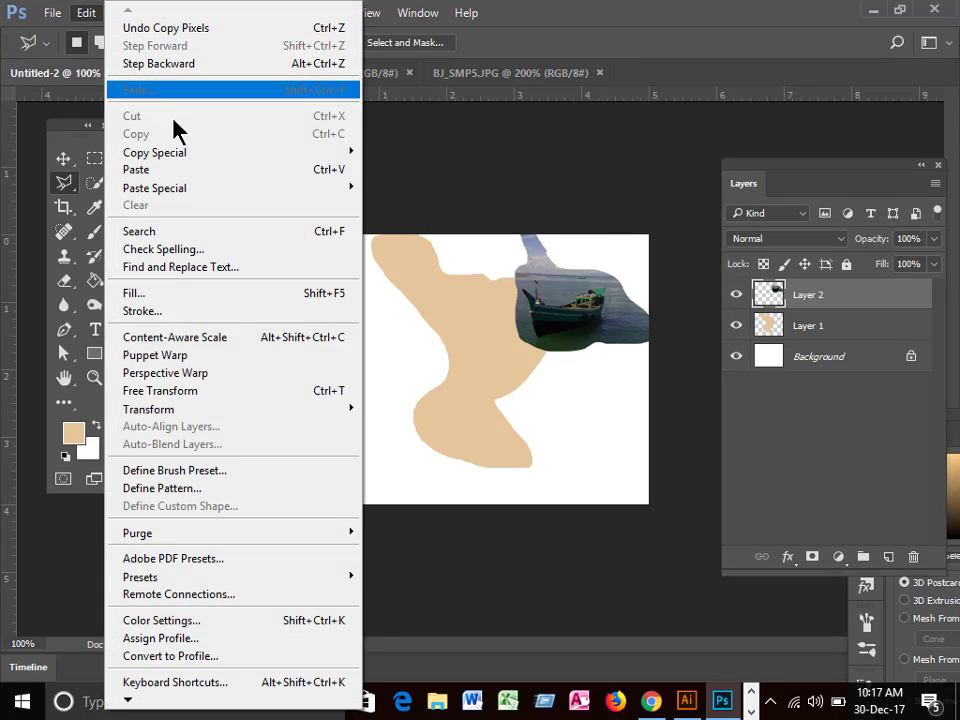
click(157, 176)
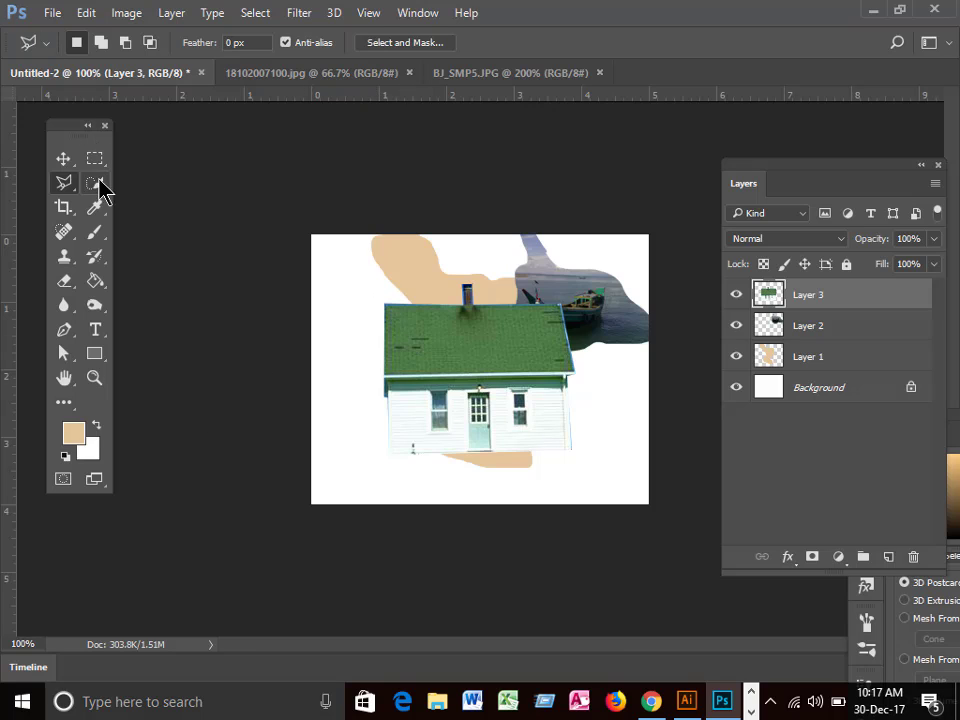
click(63, 163)
drag(471, 371, 568, 327)
Draw a closed triangular Polygonal Lasso selection on the white area left of the tan shape in Untitled-2.
click(65, 187)
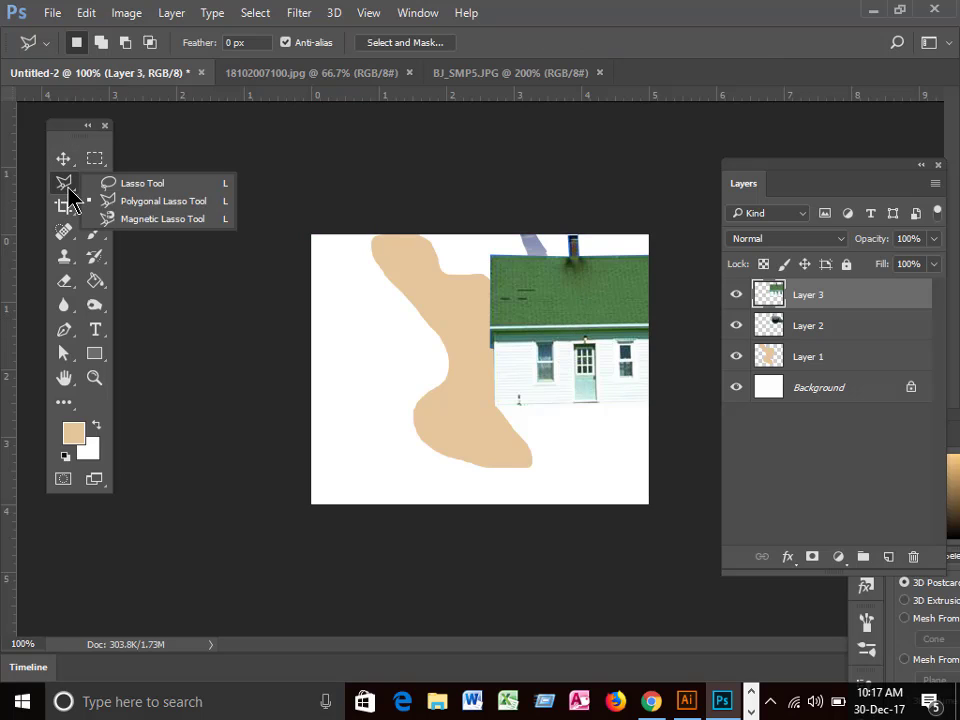
click(142, 201)
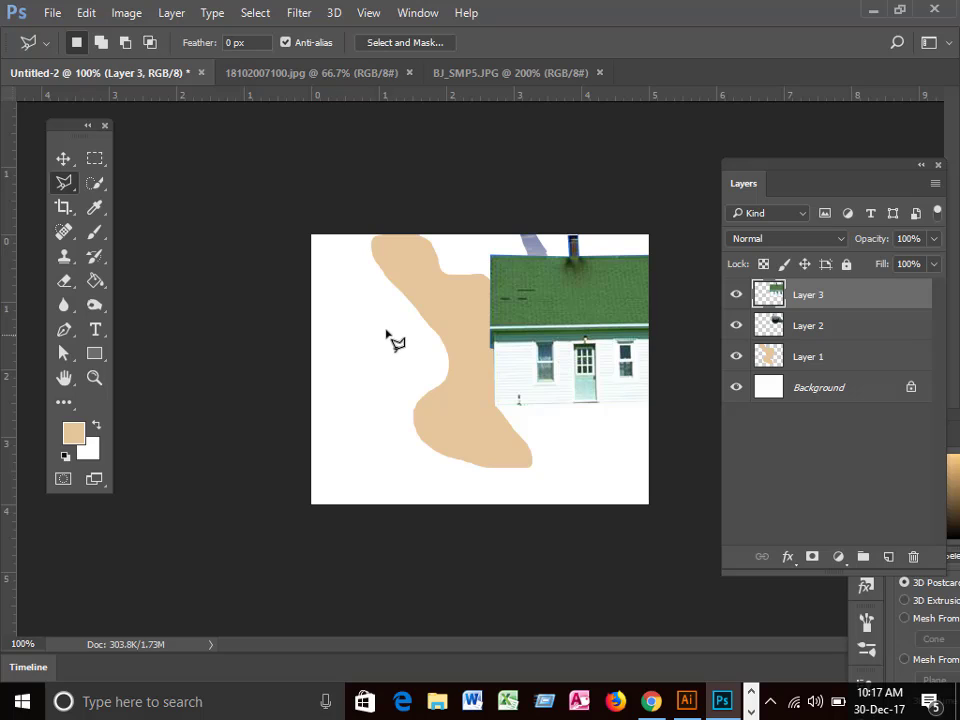
click(387, 321)
click(320, 422)
click(414, 430)
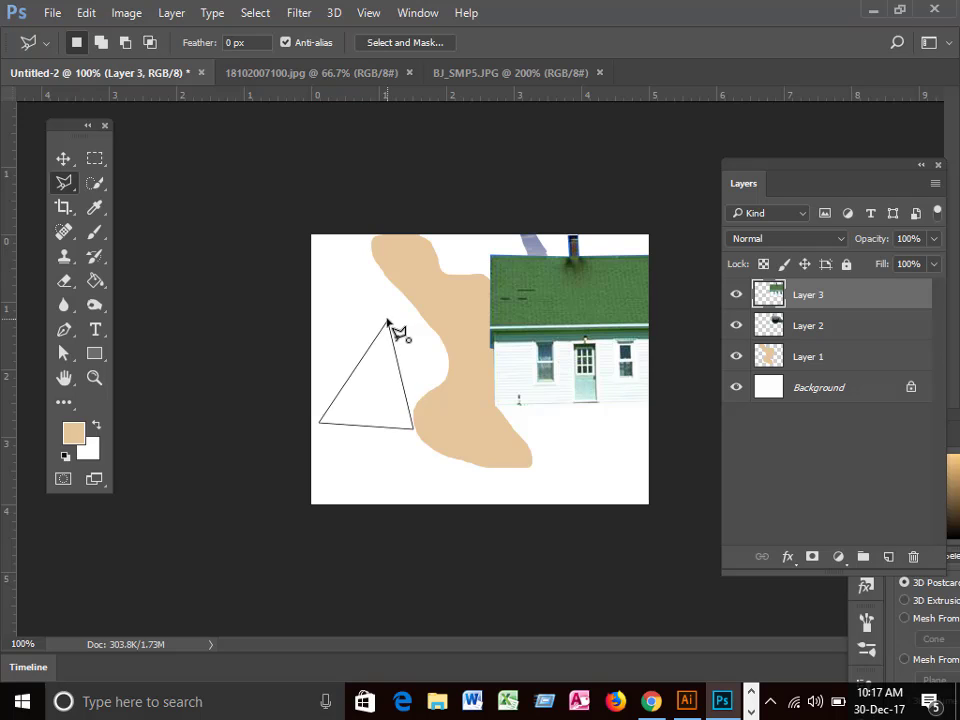
click(388, 323)
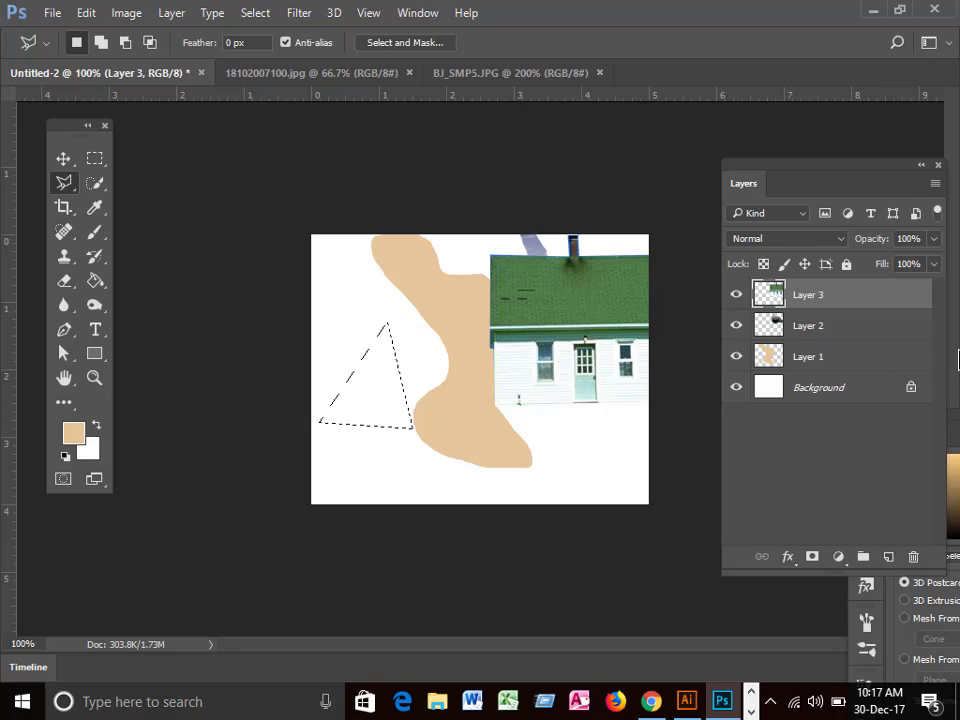
Add a new layer, fill the triangular selection with orange #ee9515 using the Paint Bucket, and deselect it.
click(896, 559)
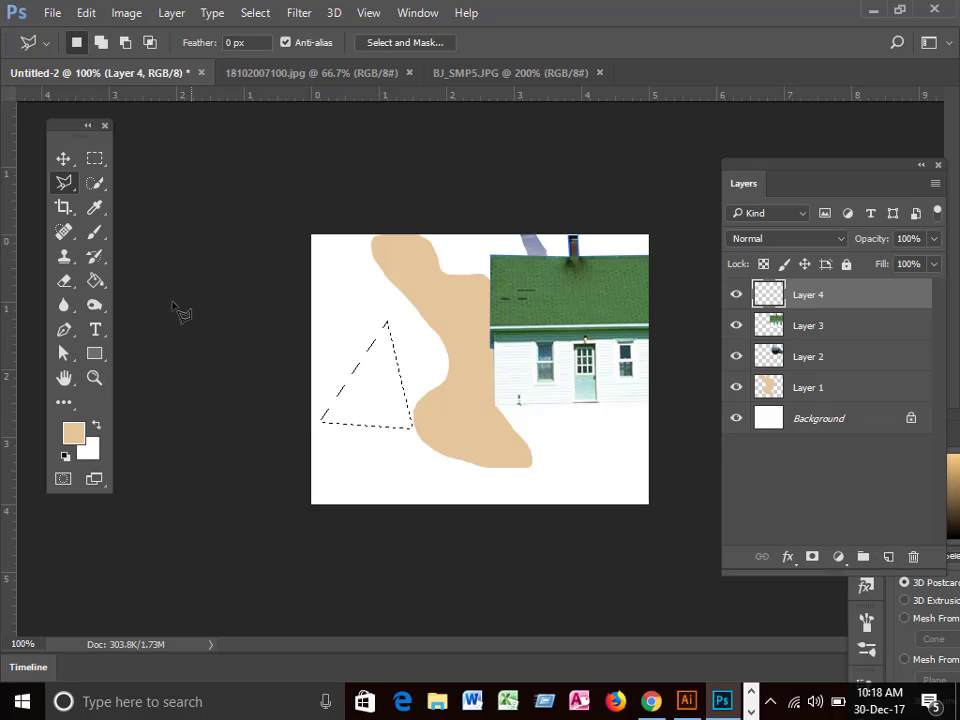
click(88, 285)
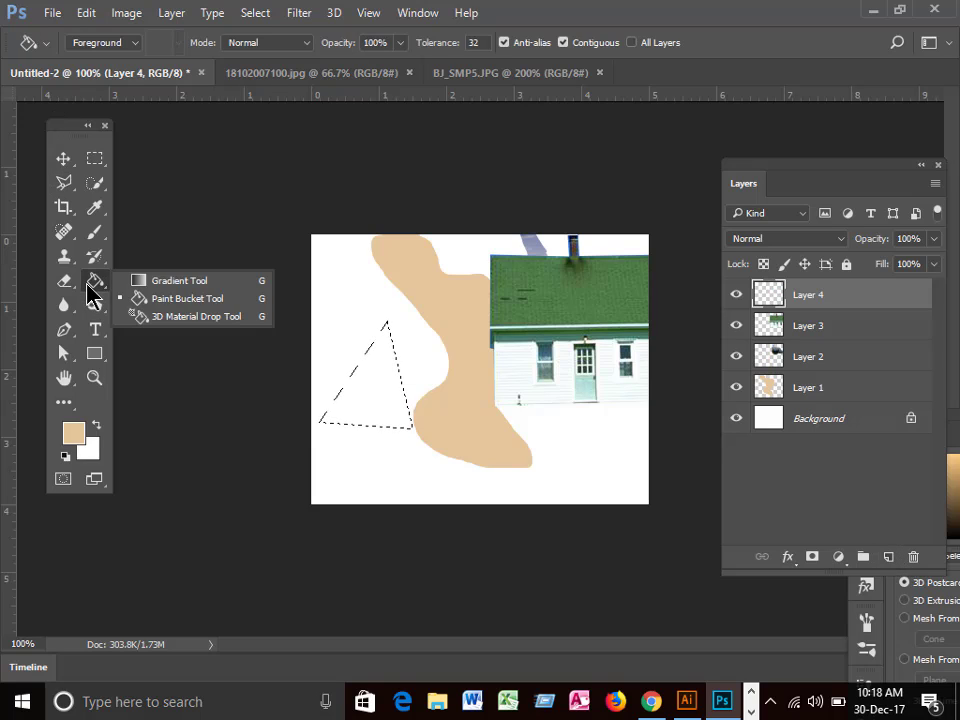
click(182, 299)
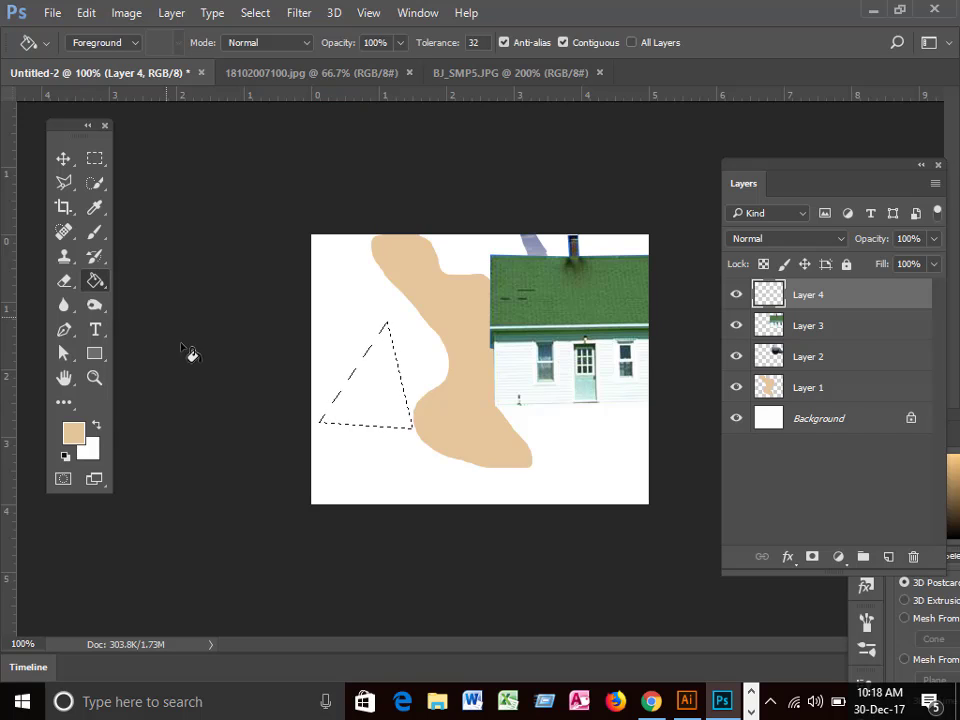
click(65, 428)
click(456, 177)
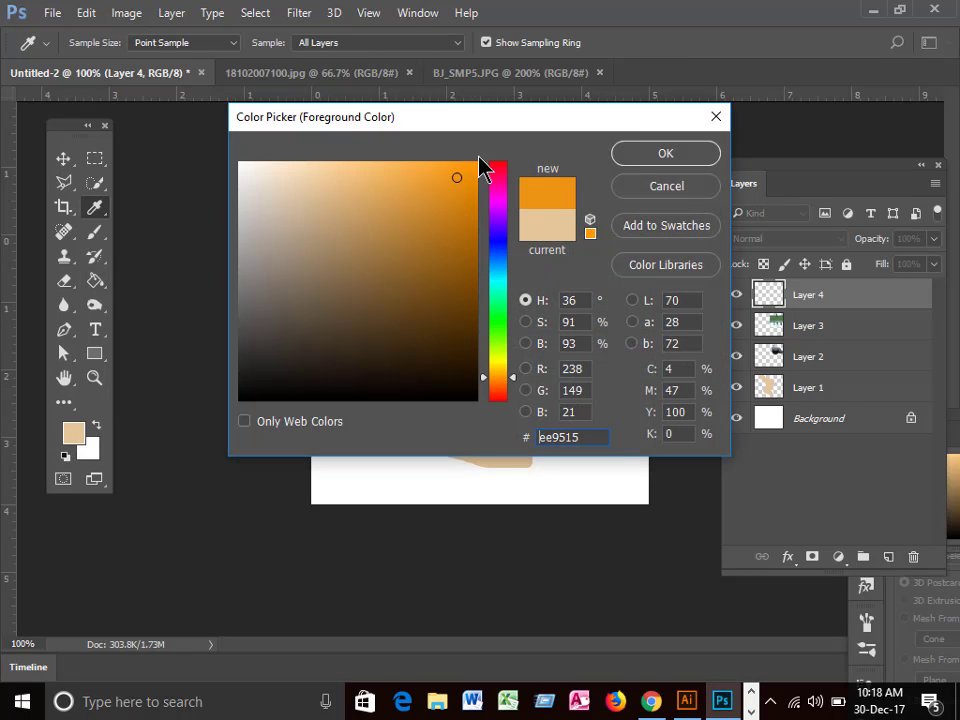
click(630, 158)
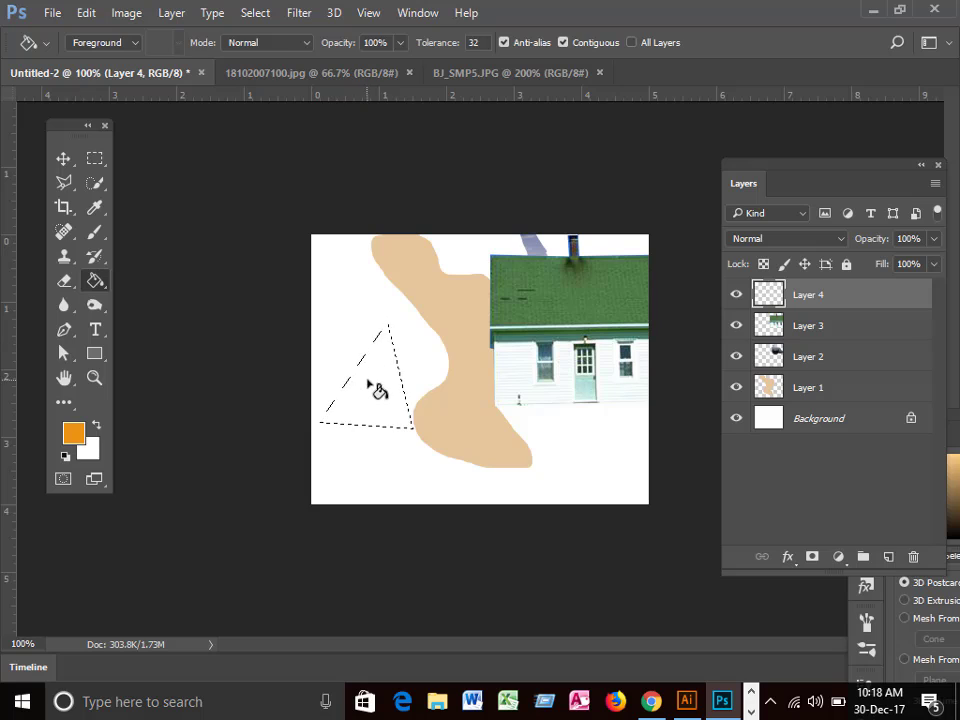
click(94, 158)
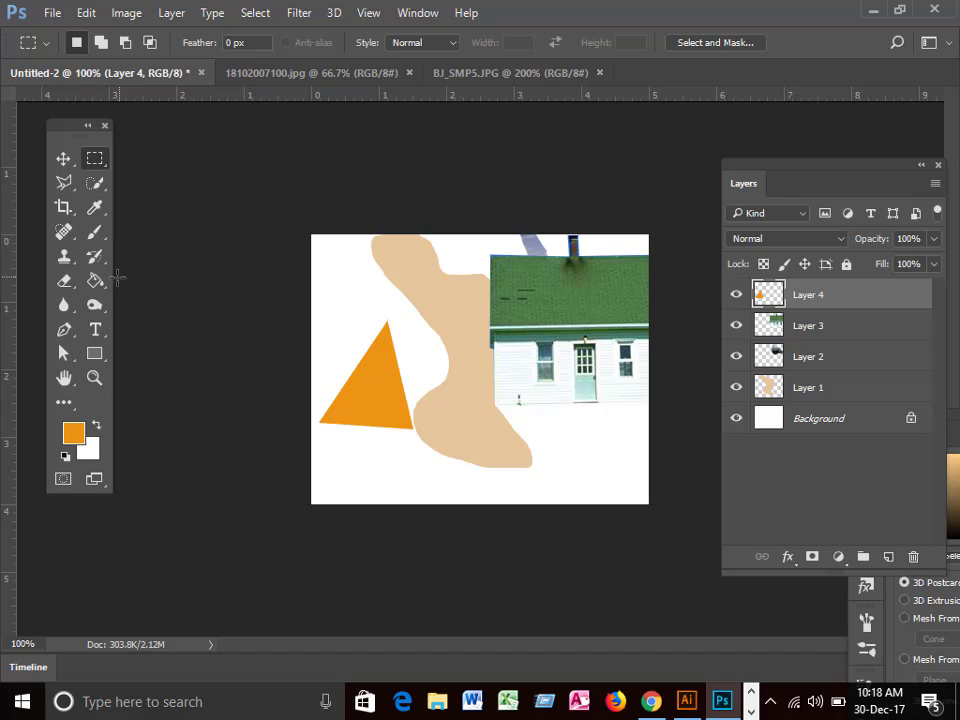
Activate the Magnetic Lasso Tool and open the rabbit image ceef176ed692abb266f0266c4140be11 from the Picture folder.
click(74, 187)
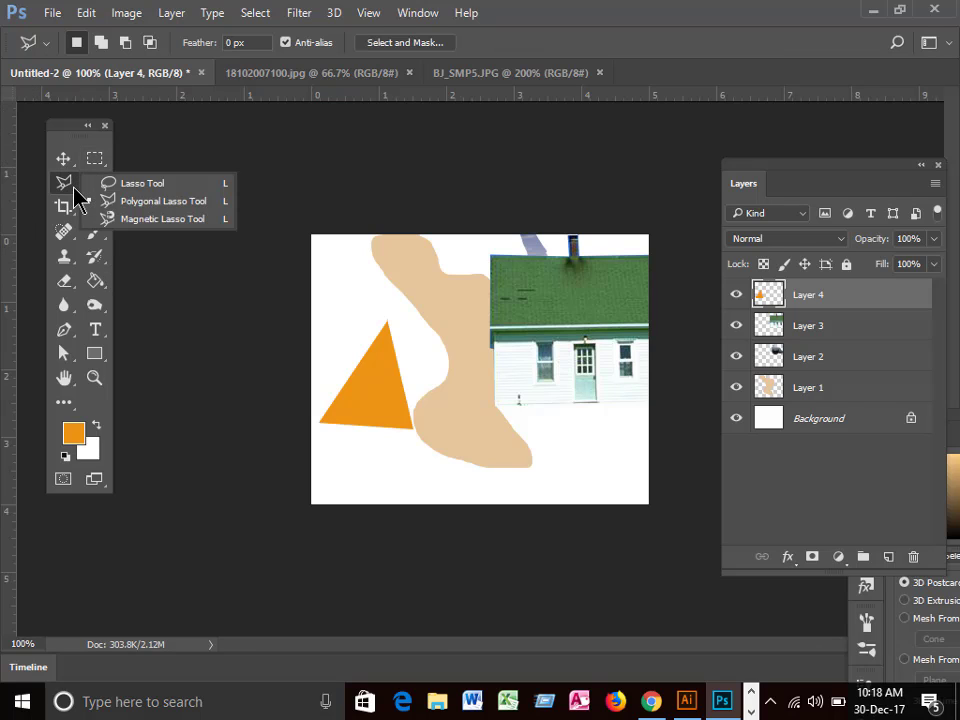
click(157, 220)
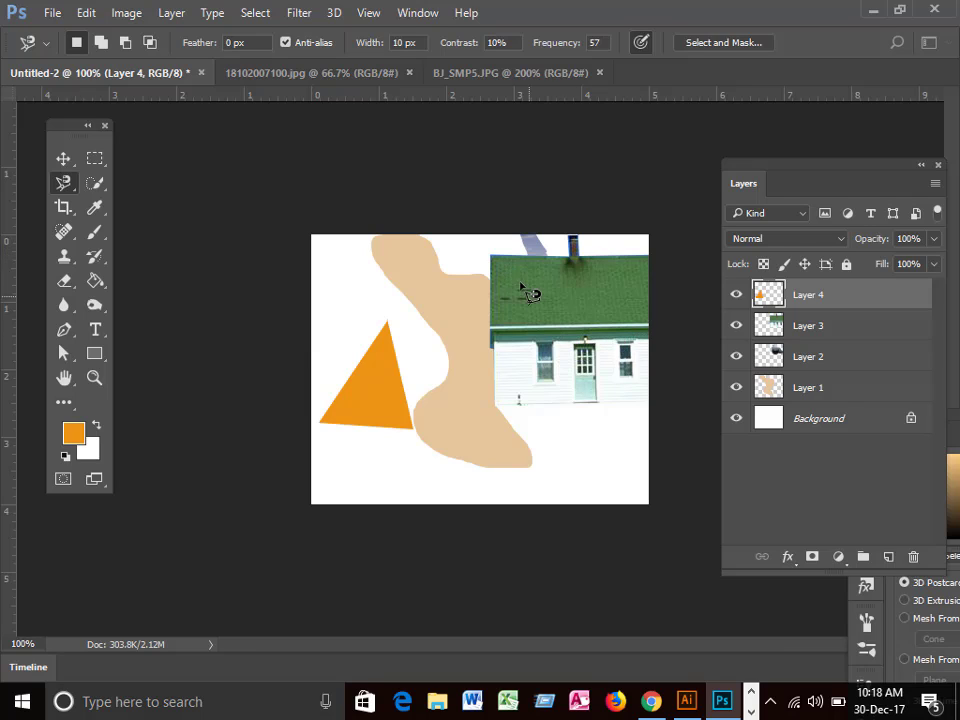
click(52, 13)
click(88, 52)
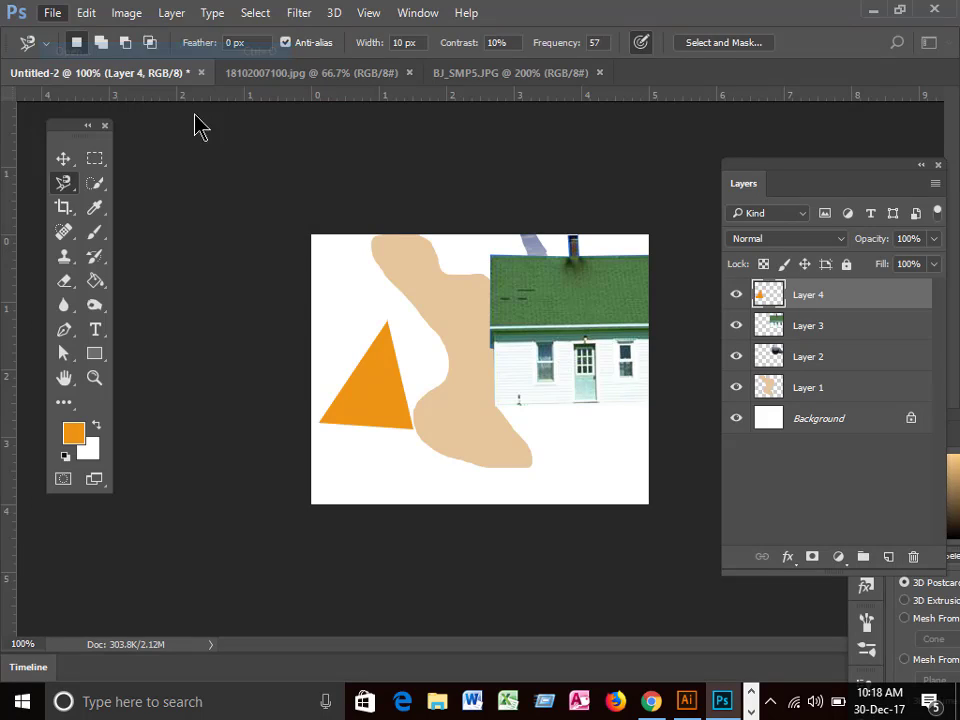
drag(735, 130, 742, 276)
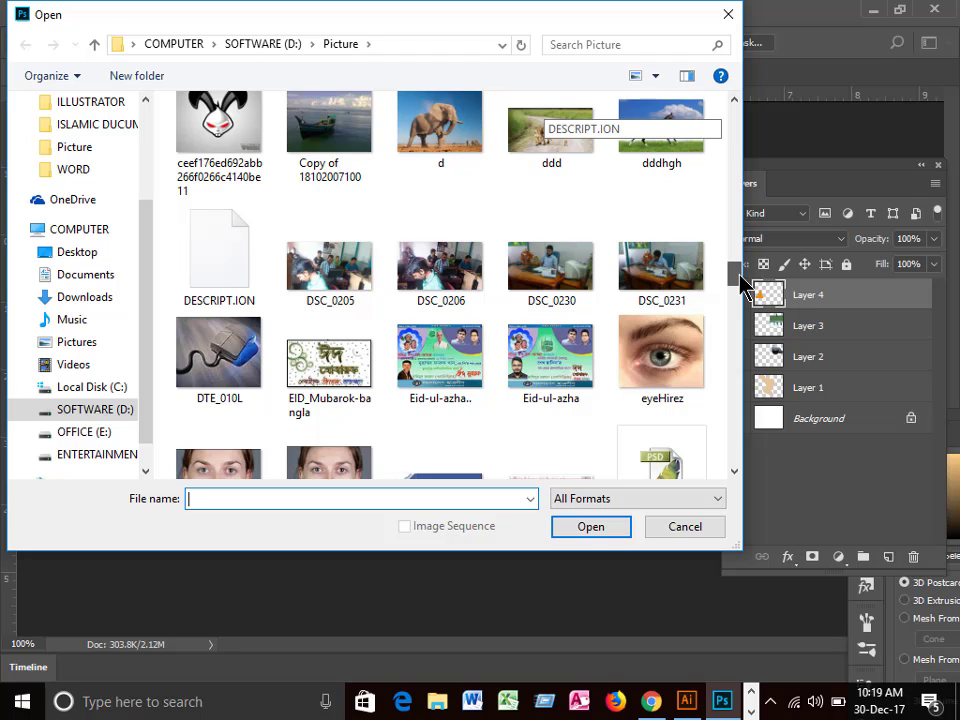
drag(742, 285, 742, 282)
click(248, 188)
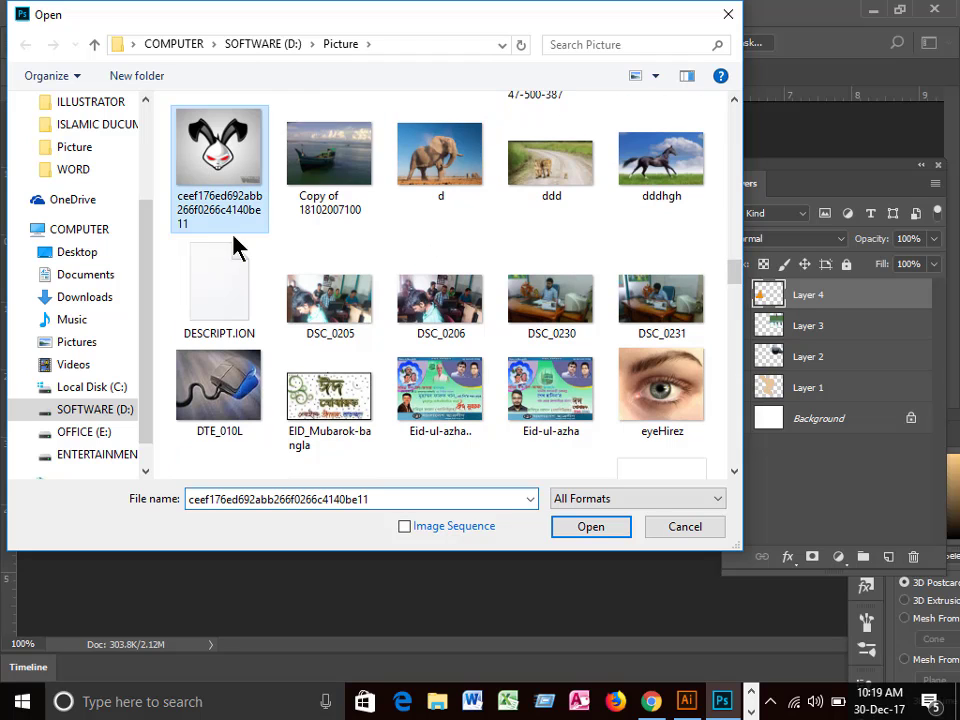
click(586, 527)
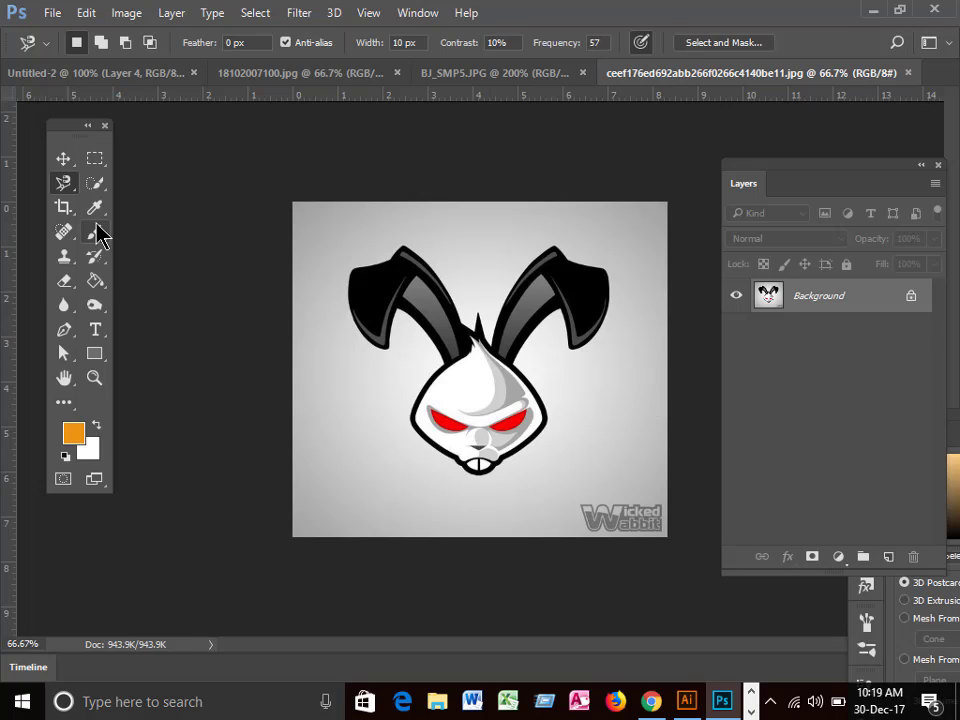
Trace the rabbit head and both ears with the Magnetic Lasso, removing stray anchor points, and close the selection.
right_click(67, 187)
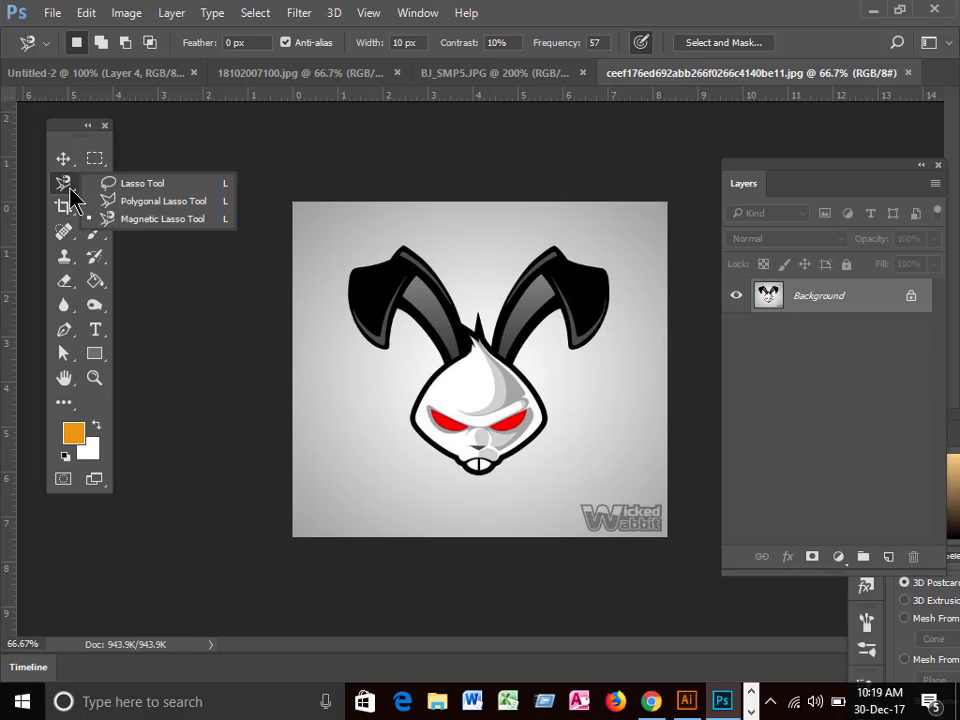
click(142, 221)
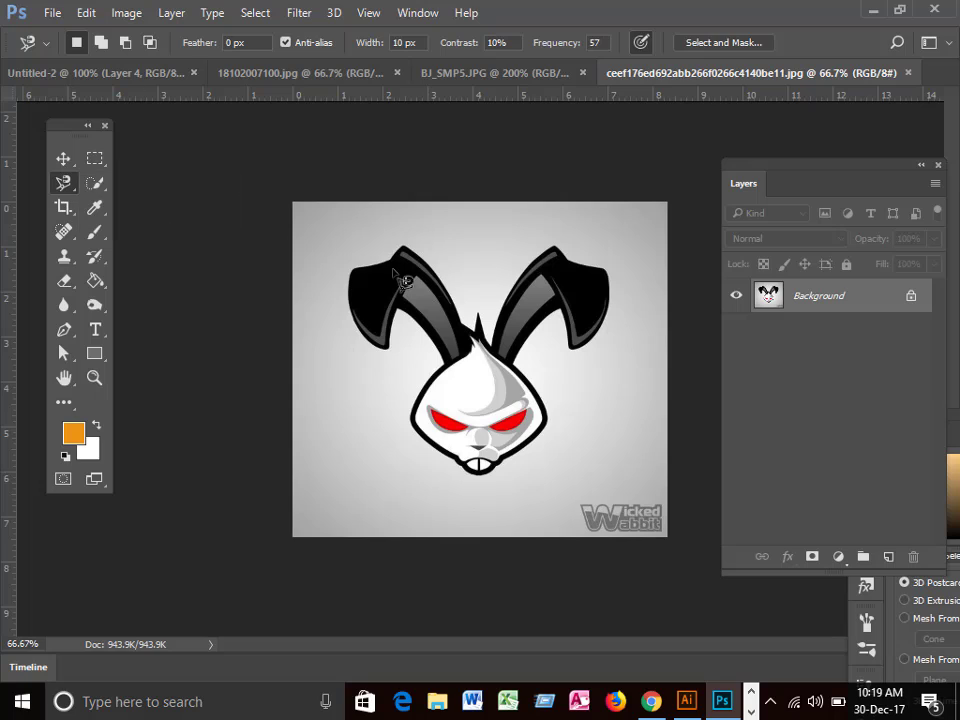
click(604, 268)
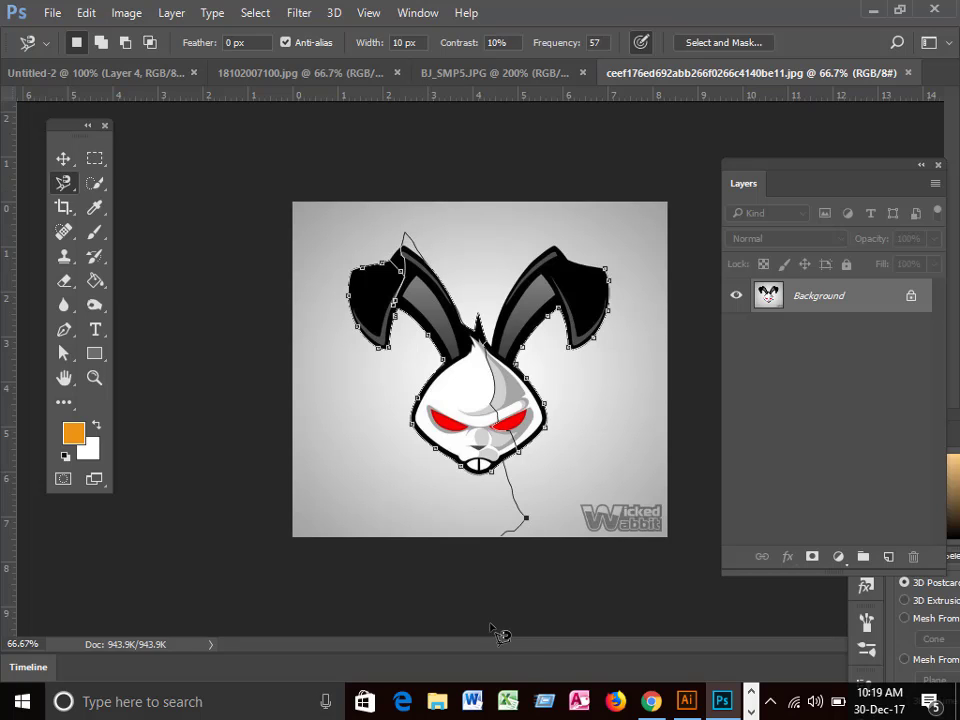
key(BackSpace)
key(BackSpace)
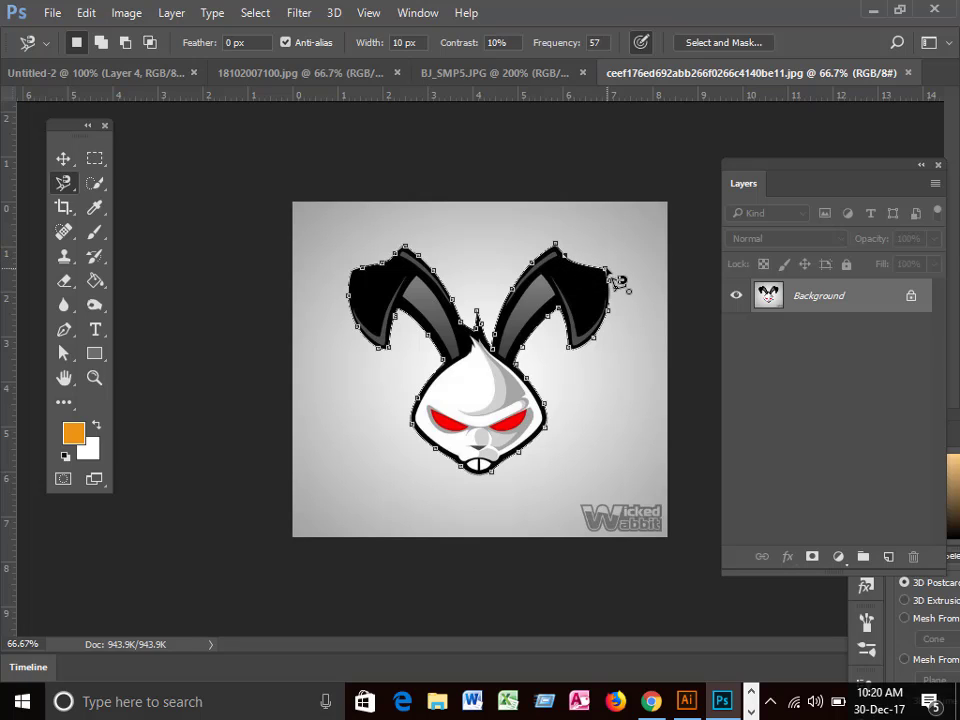
double_click(619, 281)
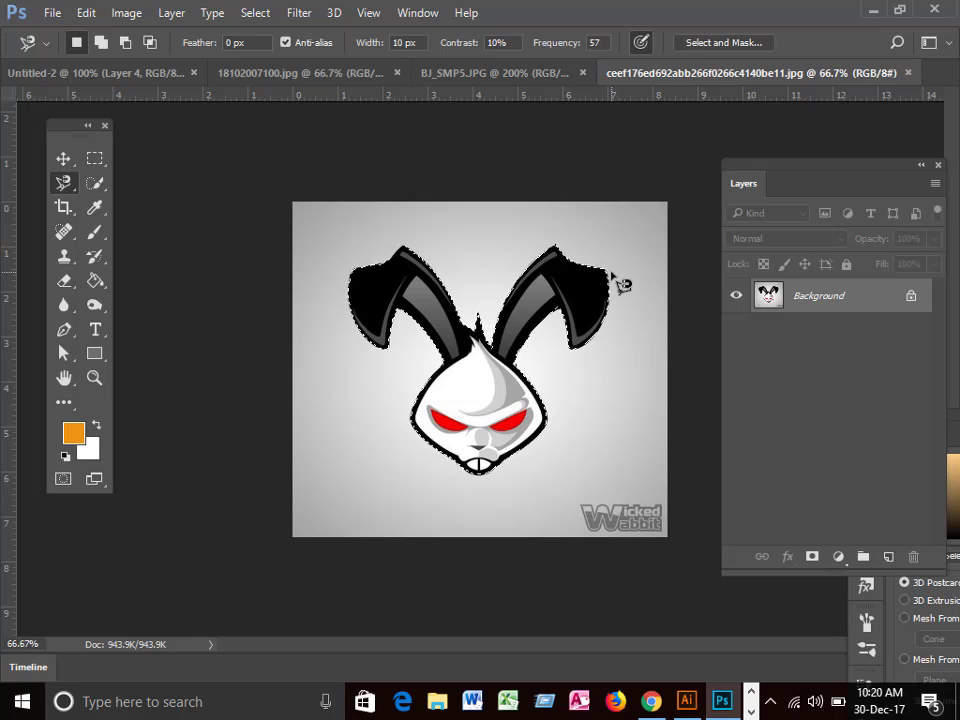
Copy the selected rabbit head and paste it into Untitled-2.
click(80, 16)
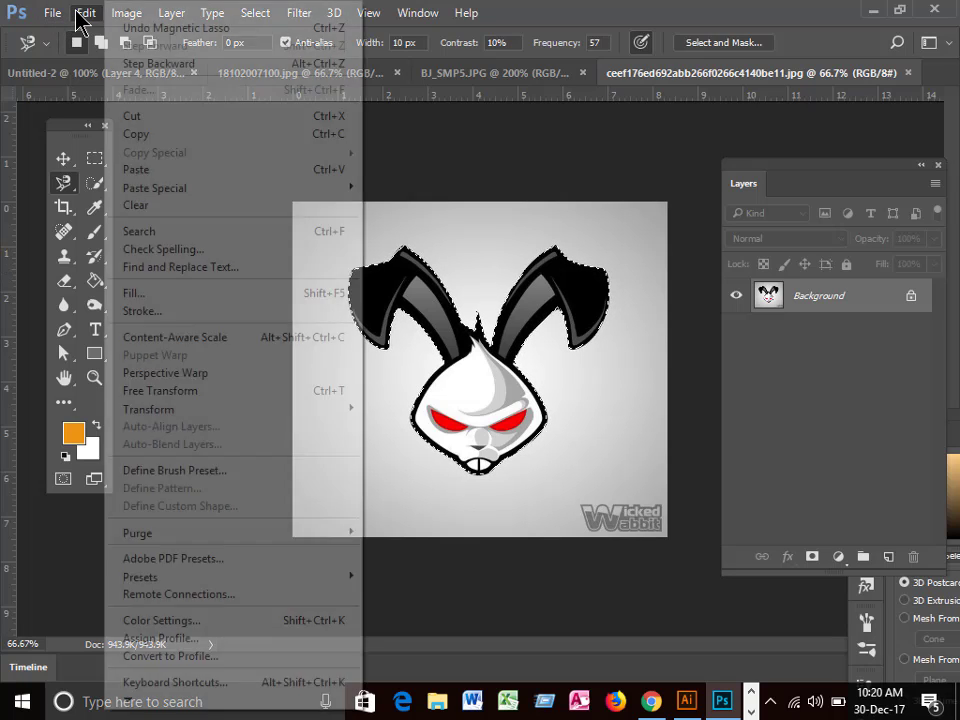
click(140, 133)
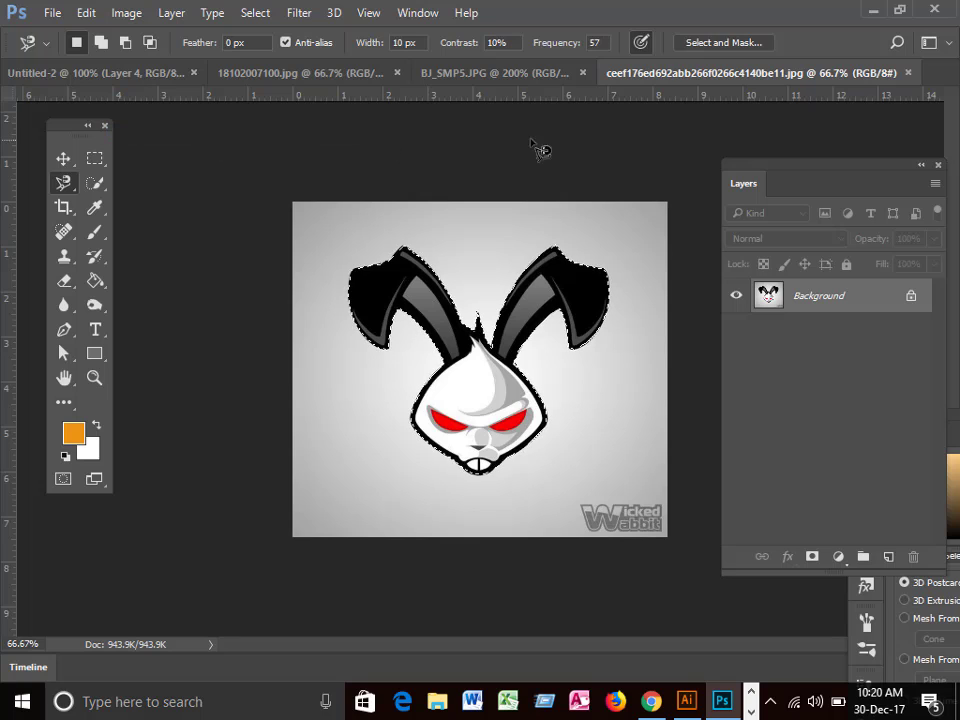
click(153, 78)
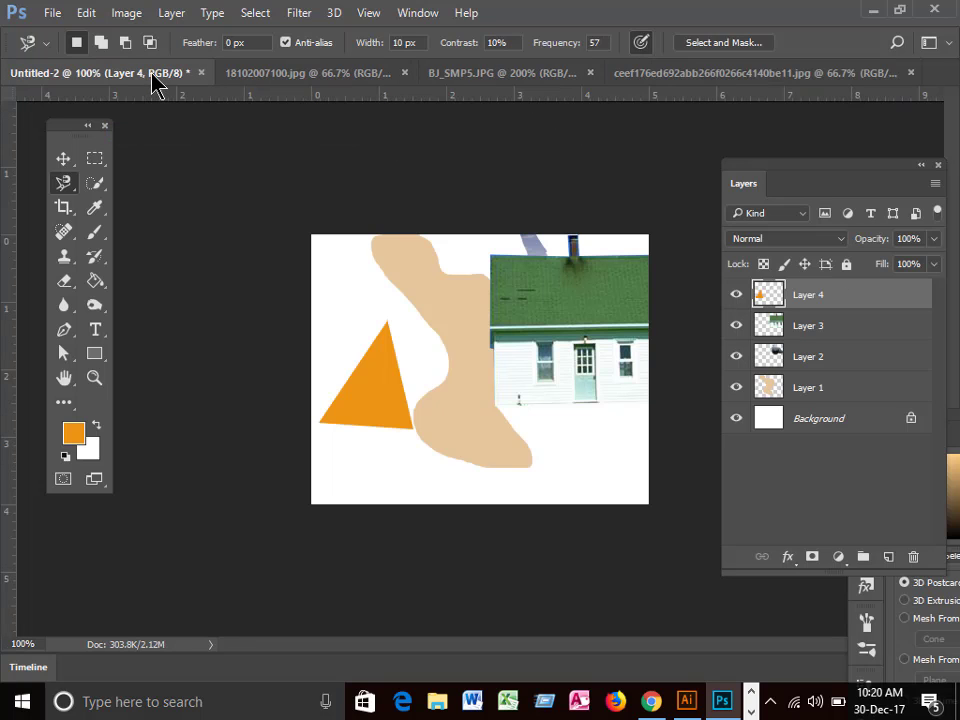
click(88, 12)
click(150, 170)
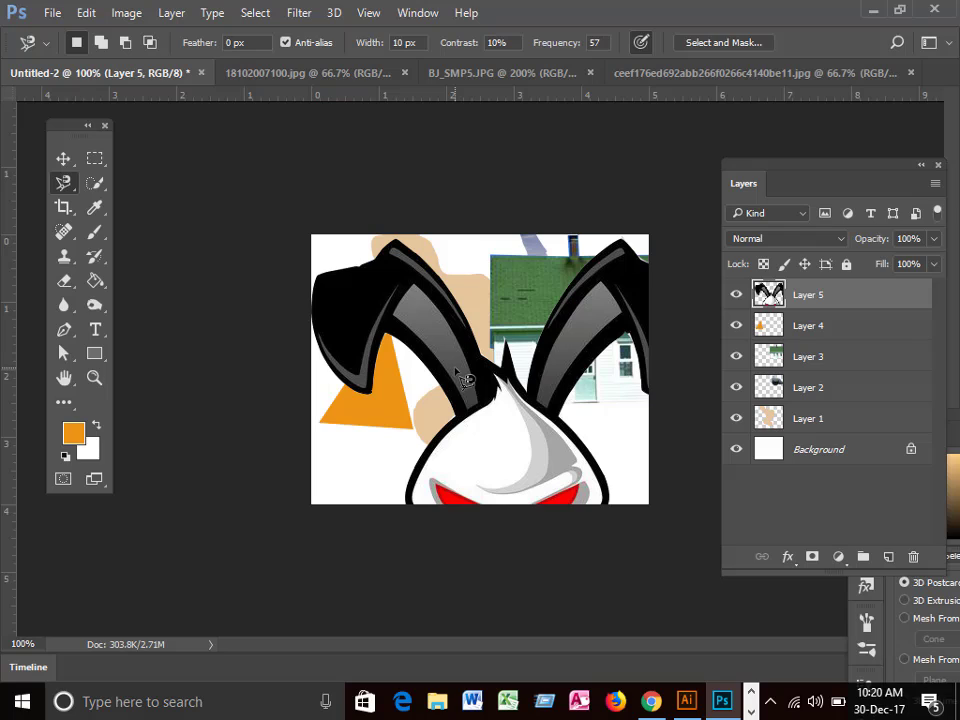
Scale the pasted rabbit head down to roughly a quarter of its size and move it to the canvas's lower-right area.
key(ctrl+t)
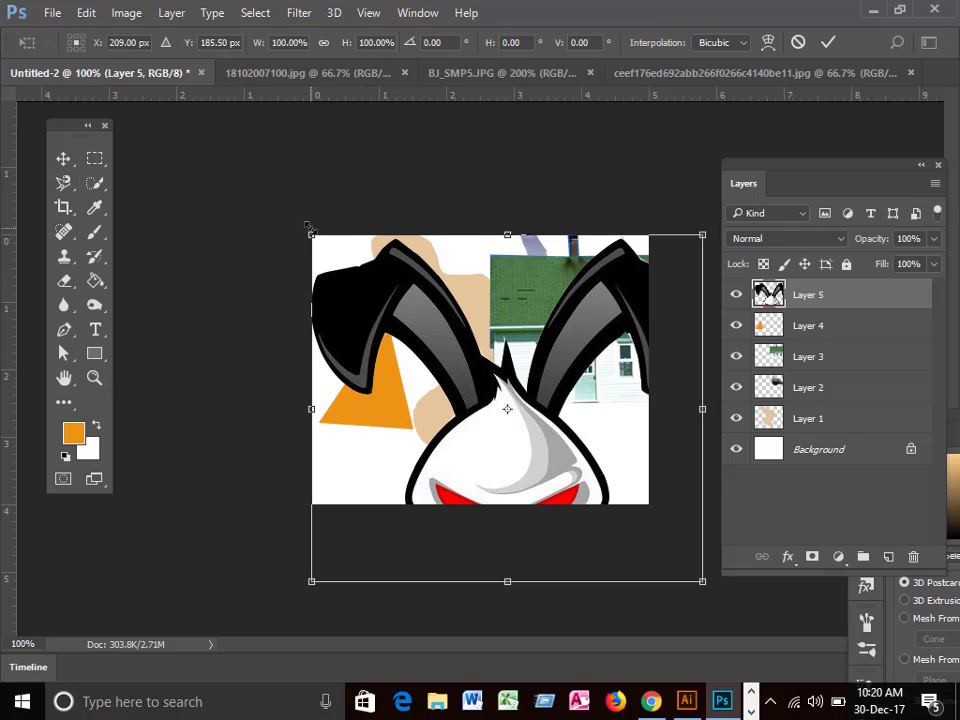
drag(311, 230, 432, 383)
key(Return)
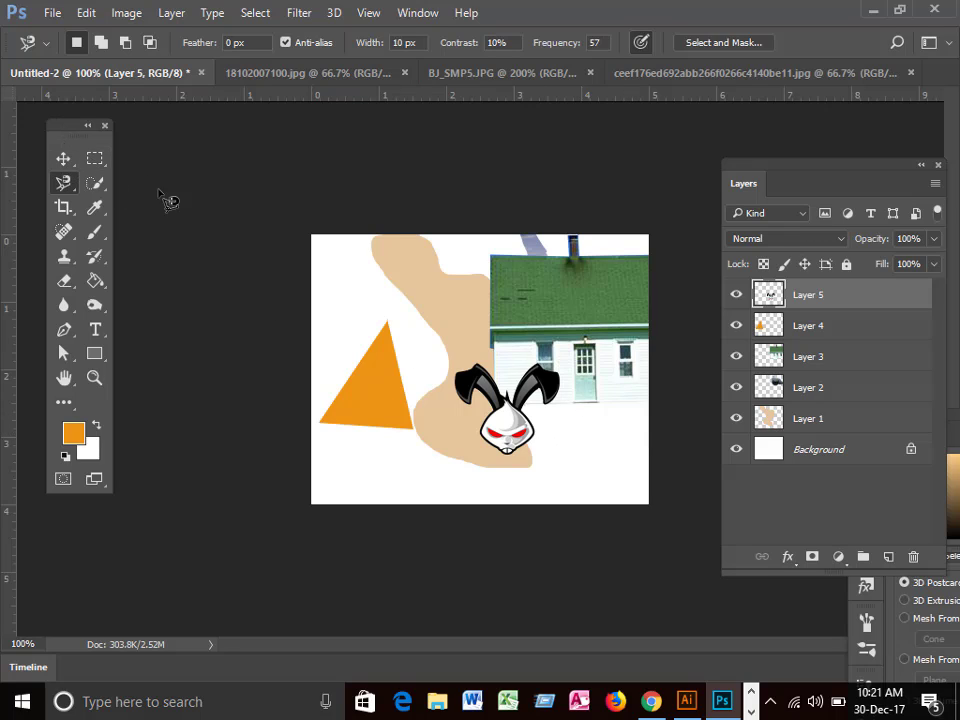
click(63, 160)
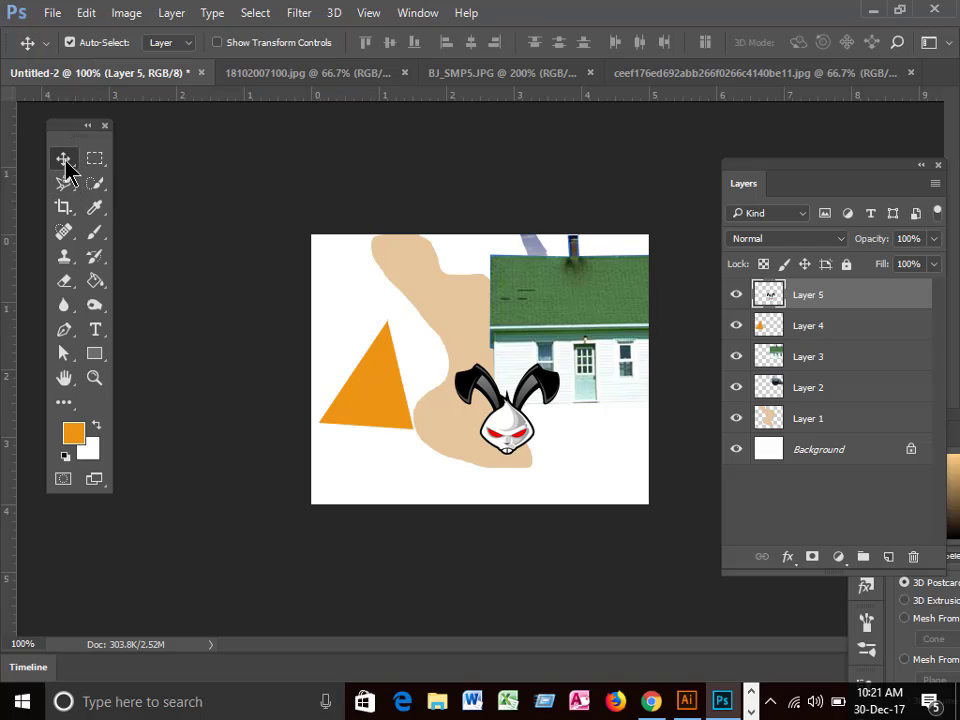
drag(510, 425, 590, 435)
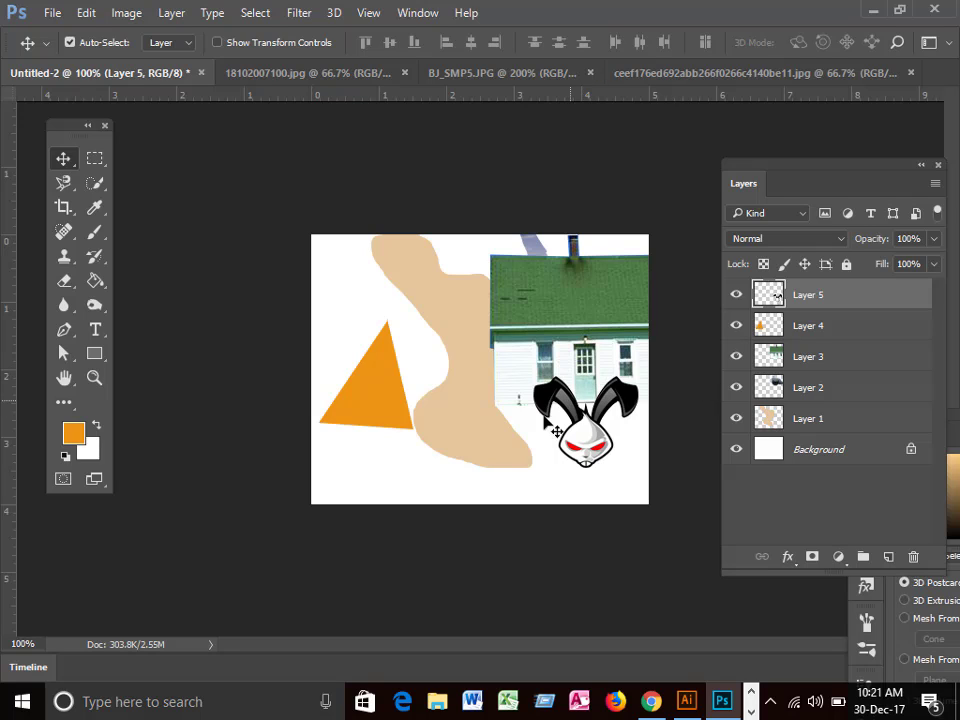
Move the orange triangle slightly upward, and with Auto-Select off shift the tan shape left and slightly down.
mouse_move(385, 383)
mouse_down()
mouse_move(381, 403)
mouse_move(360, 360)
mouse_move(360, 388)
mouse_move(373, 383)
mouse_up()
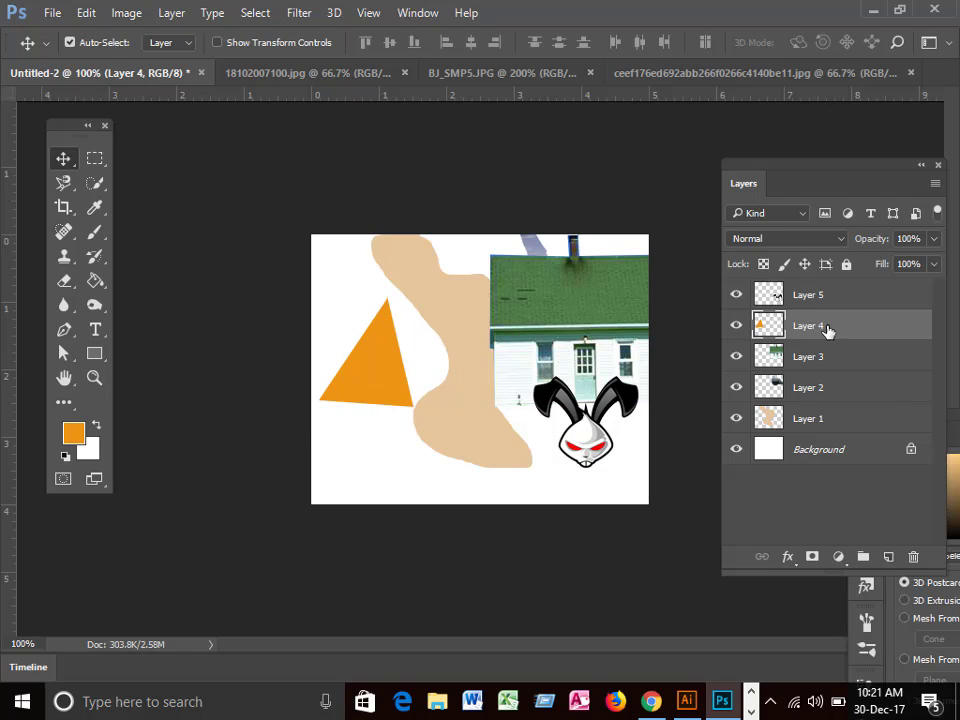
click(473, 357)
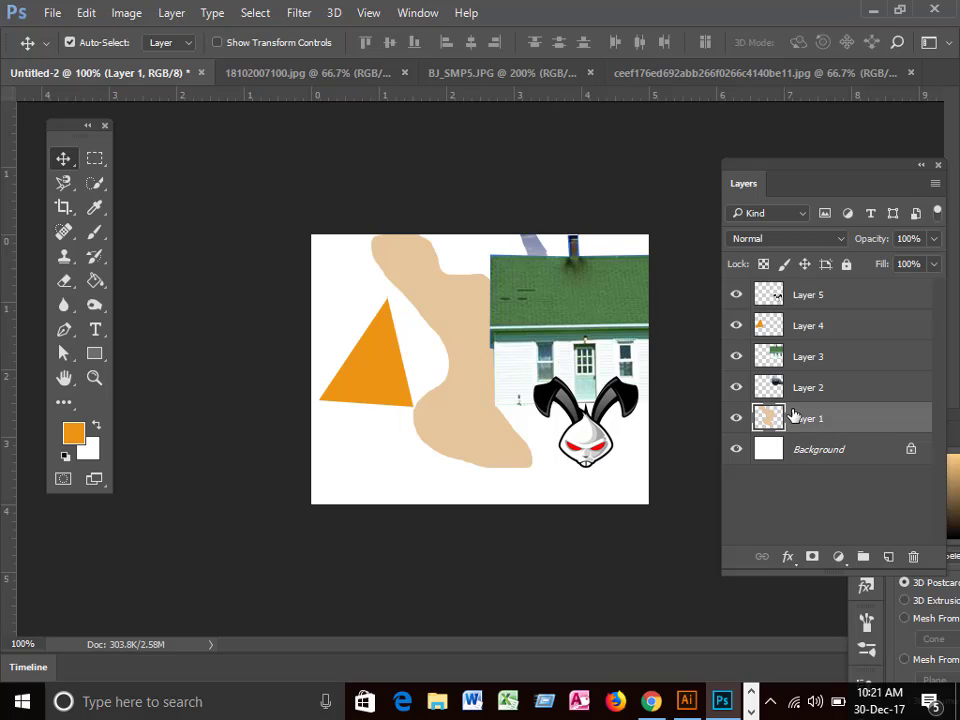
click(70, 43)
drag(583, 310, 558, 307)
drag(558, 307, 558, 307)
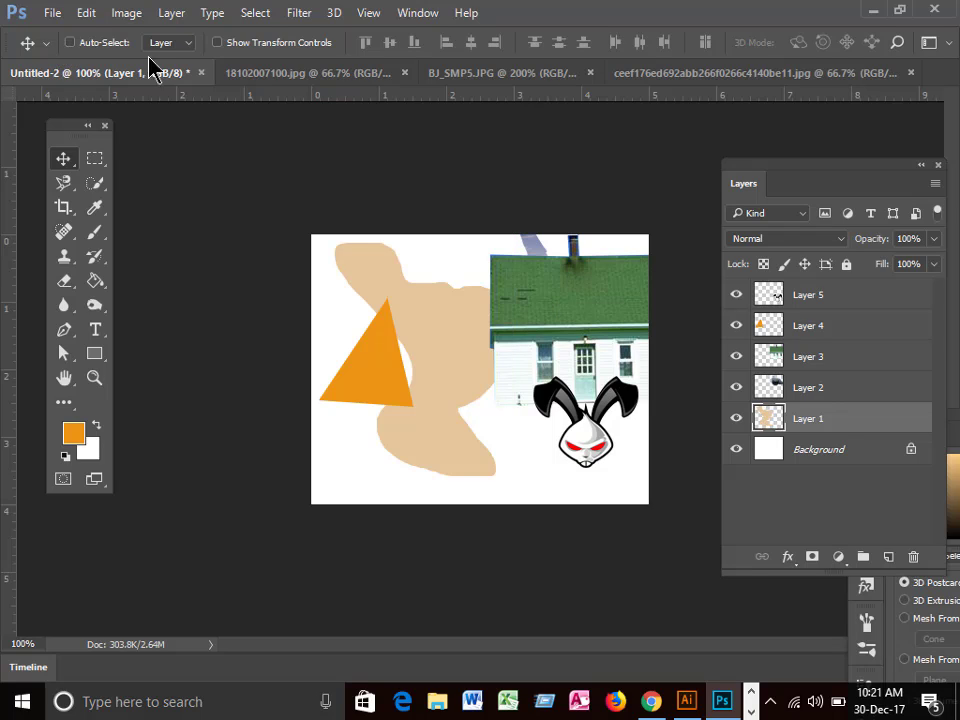
Turn Auto-Select back on and move the house left and down toward the canvas's center, uncovering the boat cutout.
click(104, 44)
drag(588, 314, 558, 328)
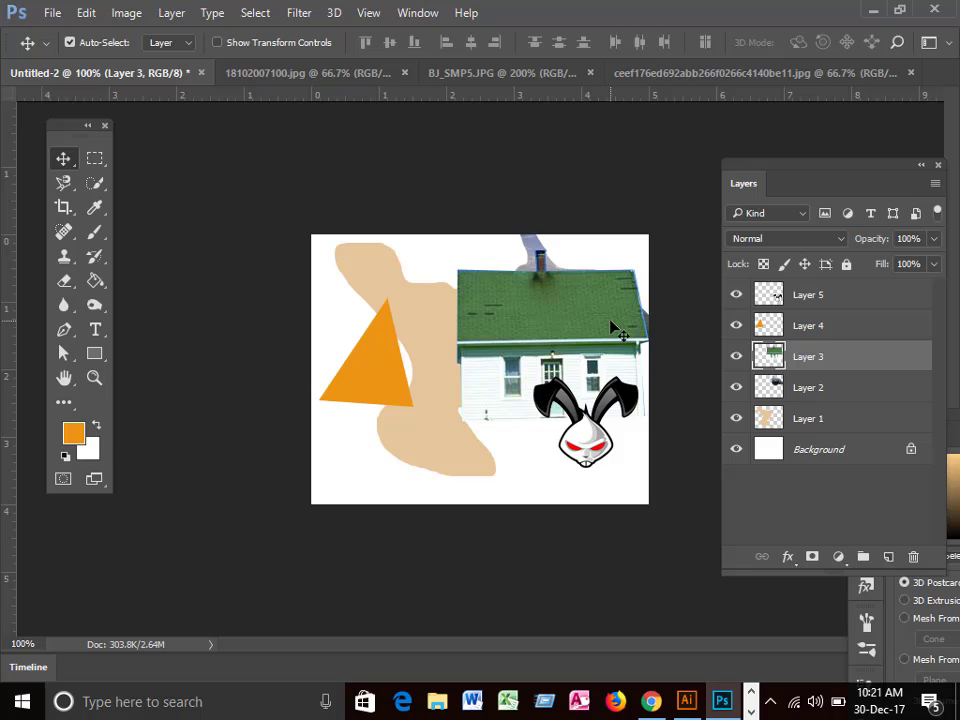
click(832, 330)
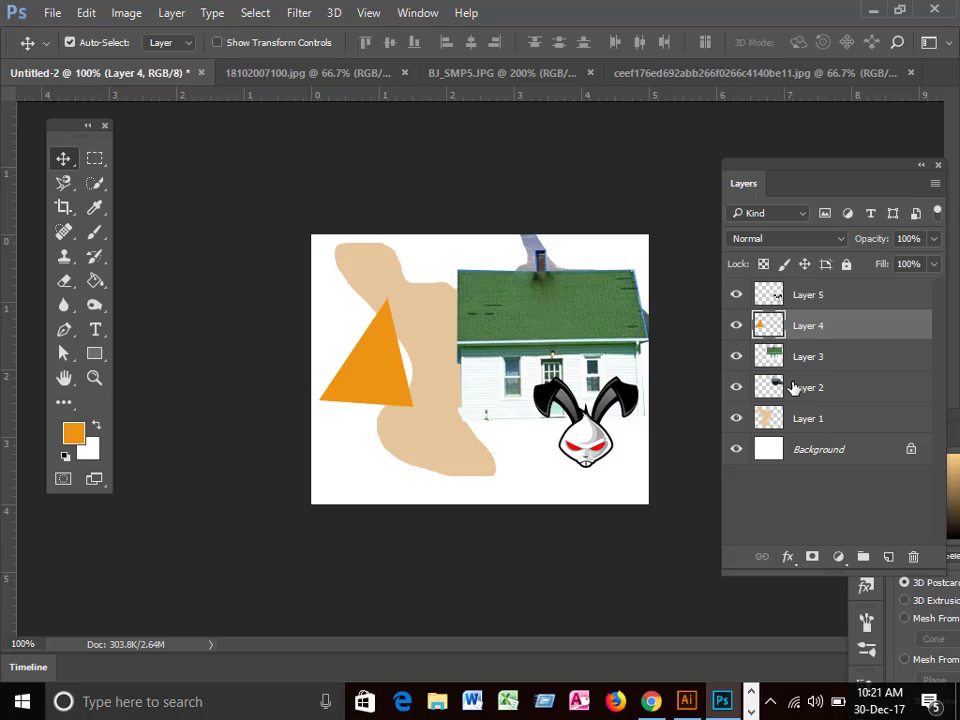
click(793, 387)
drag(557, 329, 495, 346)
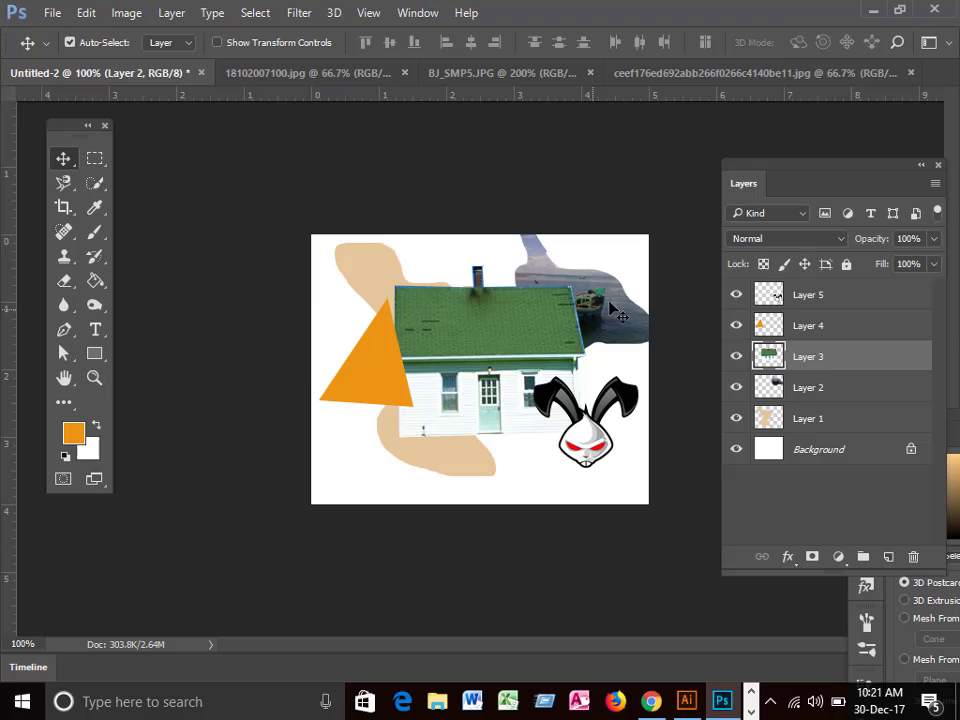
click(68, 188)
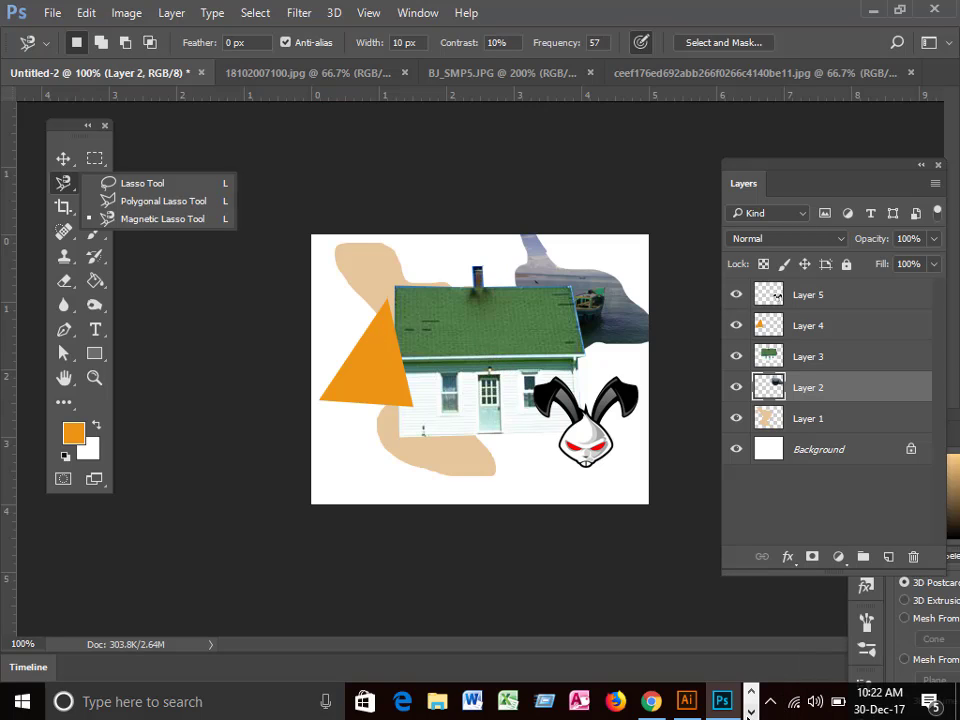
click(770, 701)
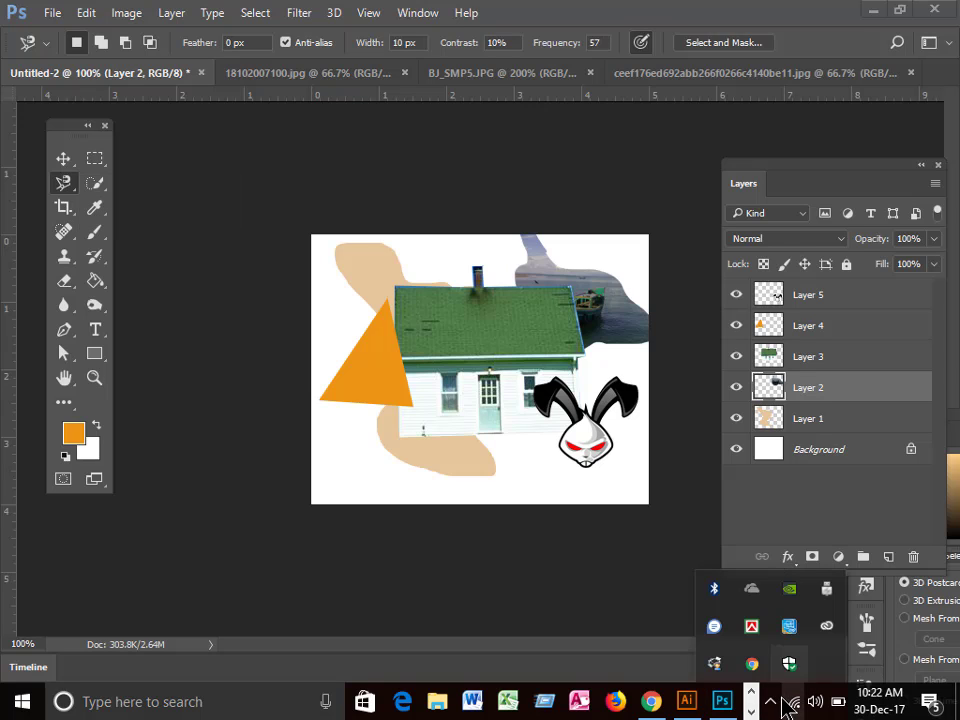
click(751, 703)
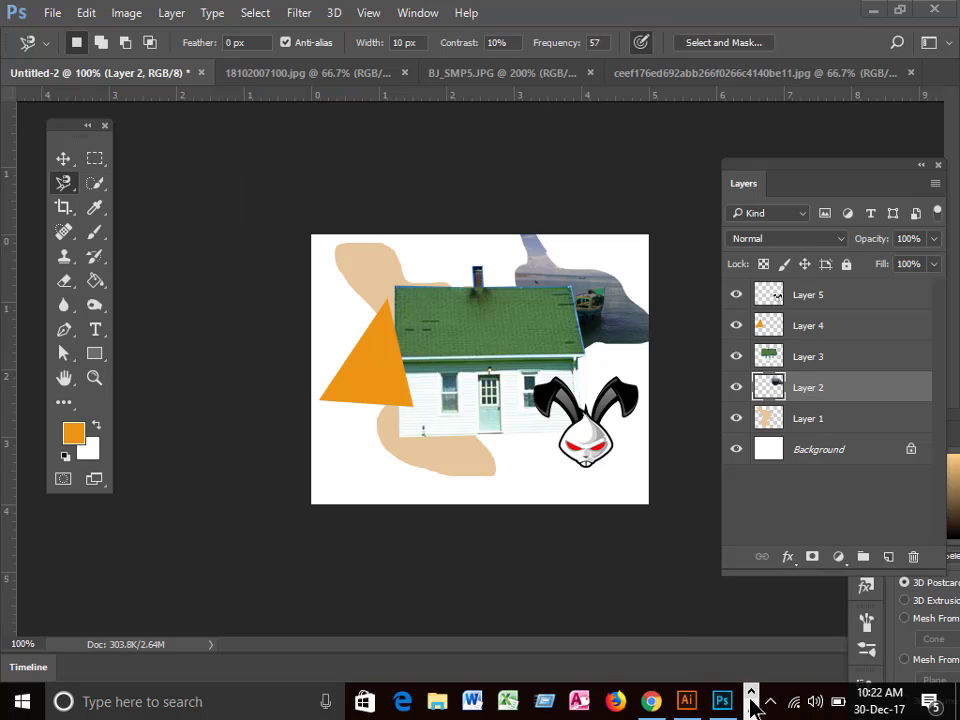